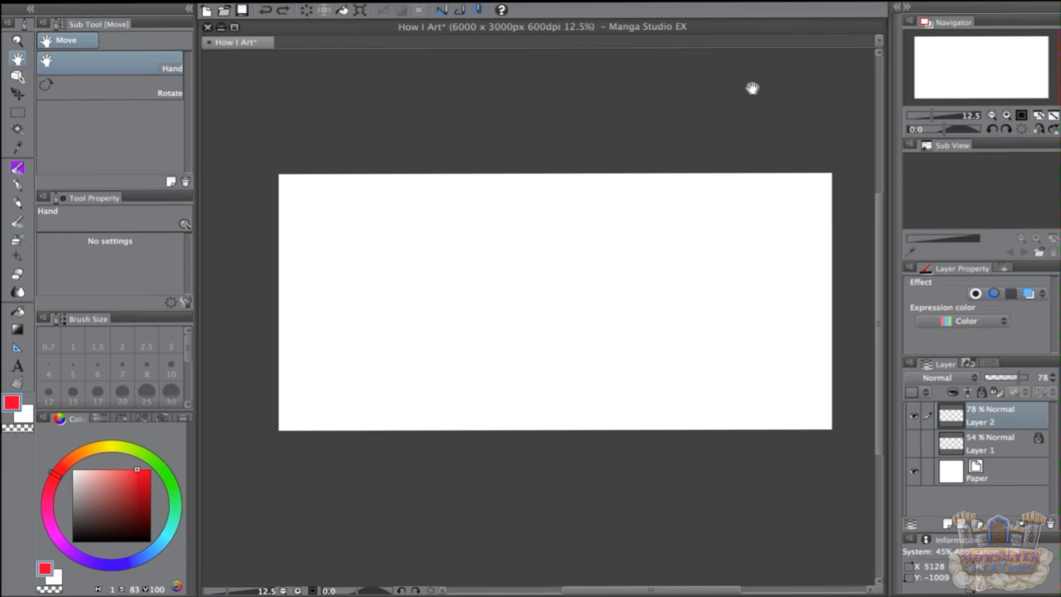
# - Show the LINE lettering sketch on Layer 1 and pick the Lighter pencil
pyautogui.moveTo(753, 87); pyautogui.dragTo(764, 56)
pyautogui.moveTo(703, 384); pyautogui.dragTo(678, 391)
pyautogui.click(915, 445)
pyautogui.moveTo(632, 357)
pyautogui.mouseDown()
pyautogui.moveTo(680, 391)
pyautogui.moveTo(690, 370)
pyautogui.mouseUp()
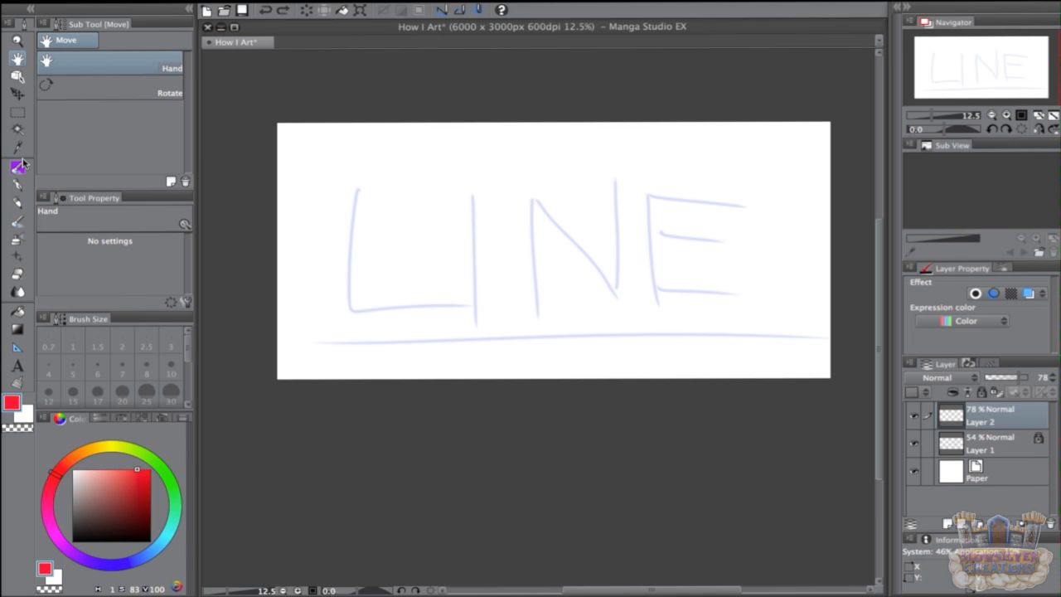
pyautogui.click(18, 202)
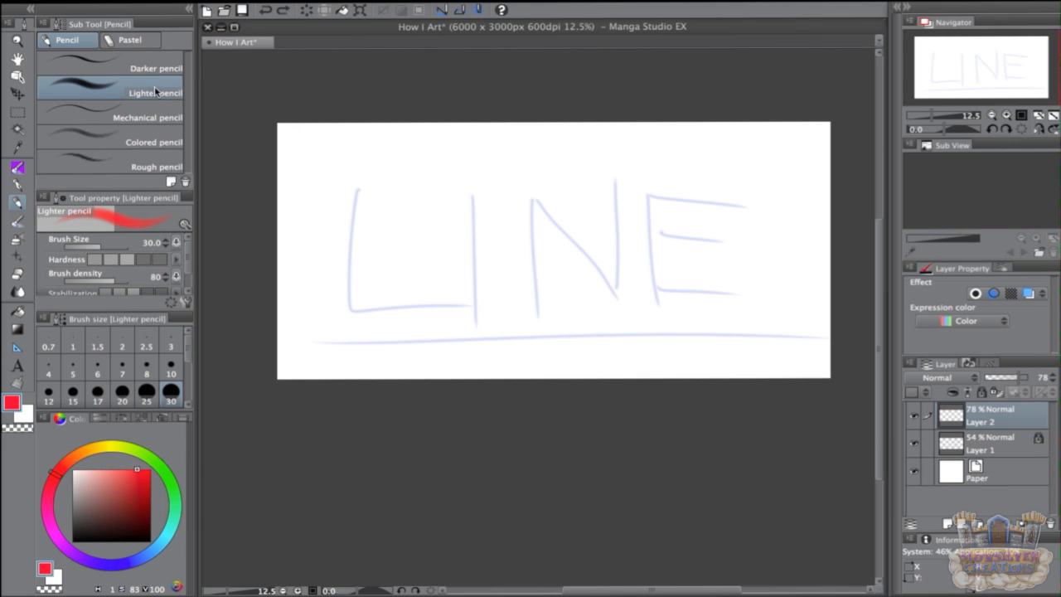
pyautogui.moveTo(325, 190)
pyautogui.mouseDown()
pyautogui.moveTo(389, 187)
pyautogui.moveTo(339, 177)
pyautogui.moveTo(415, 173)
pyautogui.moveTo(352, 171)
pyautogui.moveTo(414, 174)
pyautogui.mouseUp()
pyautogui.press('super+z')
pyautogui.press('super+z')
pyautogui.press('super+z')
pyautogui.press('super+z')
pyautogui.press('super+z')
pyautogui.press('super+z')
pyautogui.moveTo(335, 183); pyautogui.dragTo(399, 172)
pyautogui.press('super+z')
pyautogui.press('super+z')
pyautogui.press('super+z')
pyautogui.press('super+z')
# - Draw a red arched line above the sketched L as the top edge of a block letter
pyautogui.press('super+plus')
pyautogui.press('space')
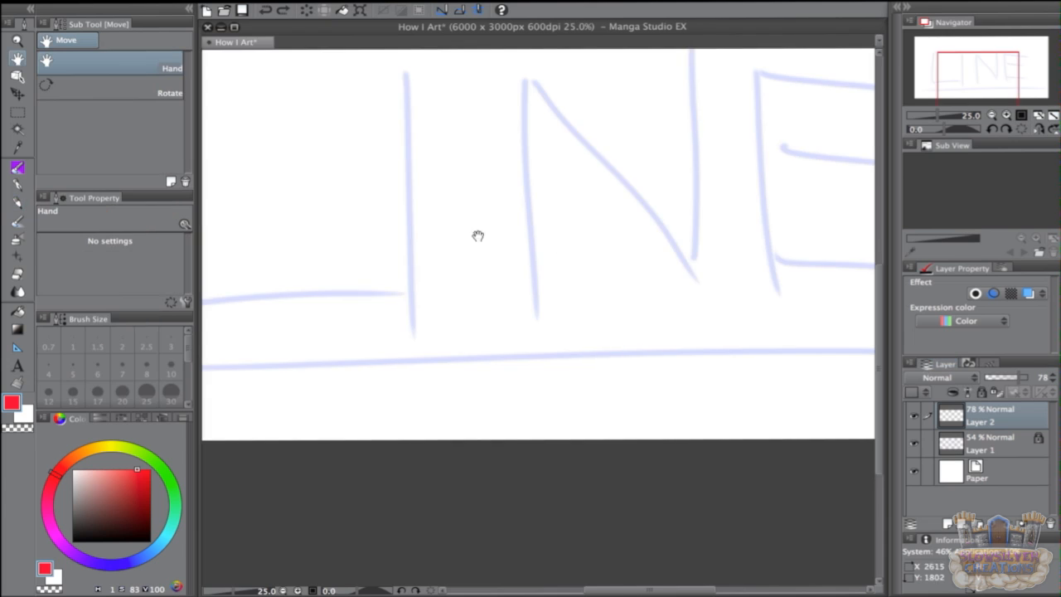
pyautogui.moveTo(478, 235); pyautogui.dragTo(755, 285)
pyautogui.moveTo(390, 81)
pyautogui.mouseDown()
pyautogui.moveTo(500, 71)
pyautogui.moveTo(529, 80)
pyautogui.mouseUp()
pyautogui.press('super+z')
pyautogui.moveTo(390, 88)
pyautogui.mouseDown()
pyautogui.moveTo(437, 72)
pyautogui.moveTo(549, 78)
pyautogui.moveTo(538, 80)
pyautogui.mouseUp()
pyautogui.press('super+z')
pyautogui.press('super+z')
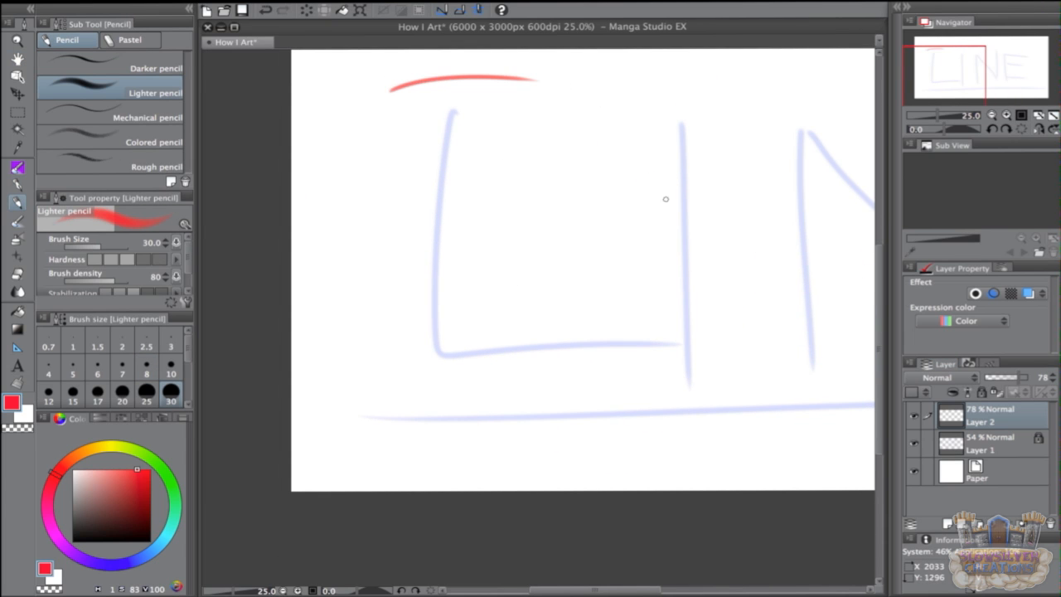
pyautogui.press('space')
pyautogui.moveTo(404, 448); pyautogui.dragTo(402, 495)
pyautogui.press('super+z')
pyautogui.moveTo(384, 140)
pyautogui.mouseDown()
pyautogui.moveTo(508, 116)
pyautogui.moveTo(561, 131)
pyautogui.mouseUp()
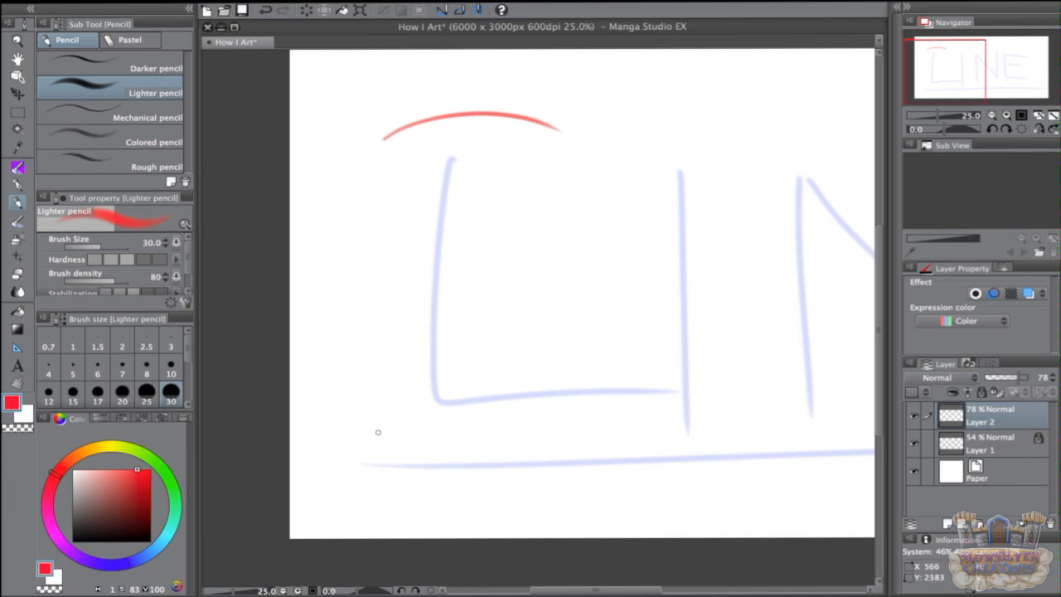
# - Draw the curved bottom edge and the bowed right edge of the block letter L
pyautogui.moveTo(383, 431)
pyautogui.mouseDown()
pyautogui.moveTo(702, 427)
pyautogui.moveTo(647, 432)
pyautogui.moveTo(729, 406)
pyautogui.mouseUp()
pyautogui.press('super+z')
pyautogui.moveTo(691, 289); pyautogui.dragTo(692, 463)
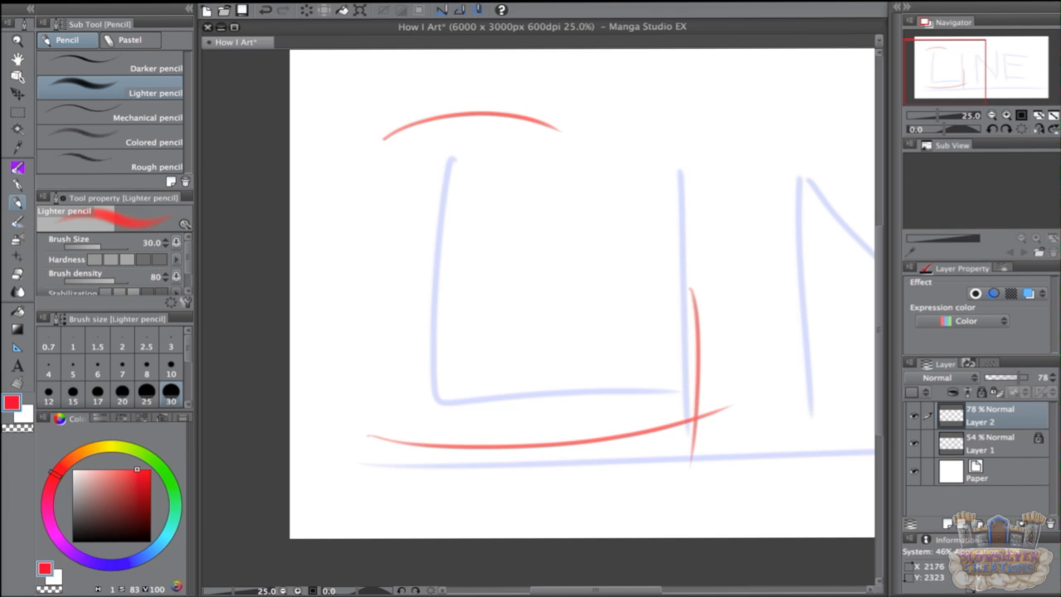
pyautogui.press('super+z')
pyautogui.moveTo(686, 222); pyautogui.dragTo(647, 505)
# - Draw the left and inner edges of the block L and erase the line ends that overshoot its corners
pyautogui.moveTo(407, 115); pyautogui.dragTo(437, 476)
pyautogui.press('super+z')
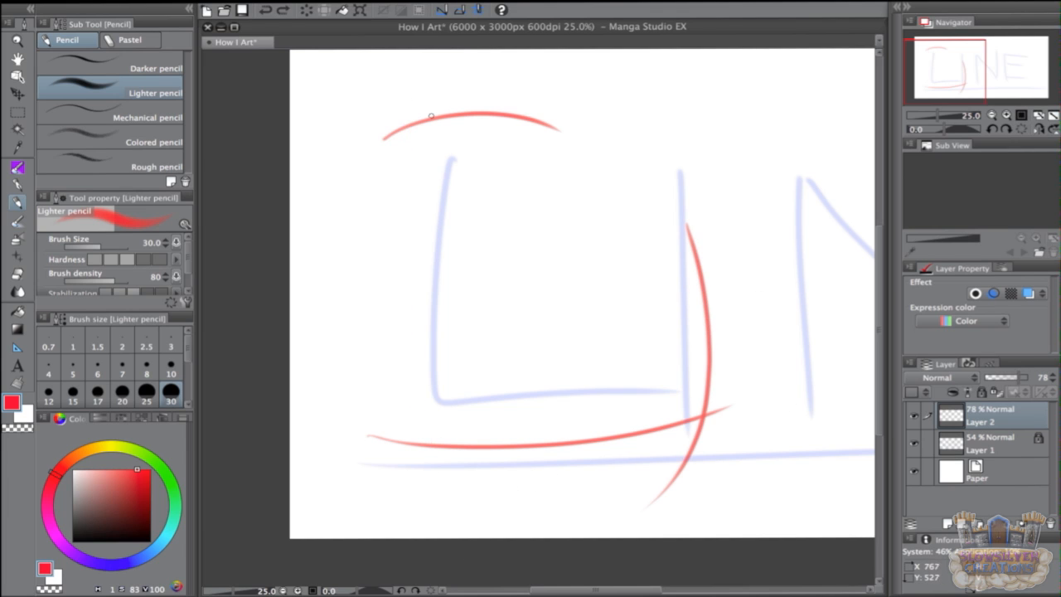
pyautogui.moveTo(419, 104); pyautogui.dragTo(437, 509)
pyautogui.moveTo(546, 105)
pyautogui.mouseDown()
pyautogui.moveTo(518, 365)
pyautogui.moveTo(523, 260)
pyautogui.moveTo(524, 345)
pyautogui.mouseUp()
pyautogui.press('super+z')
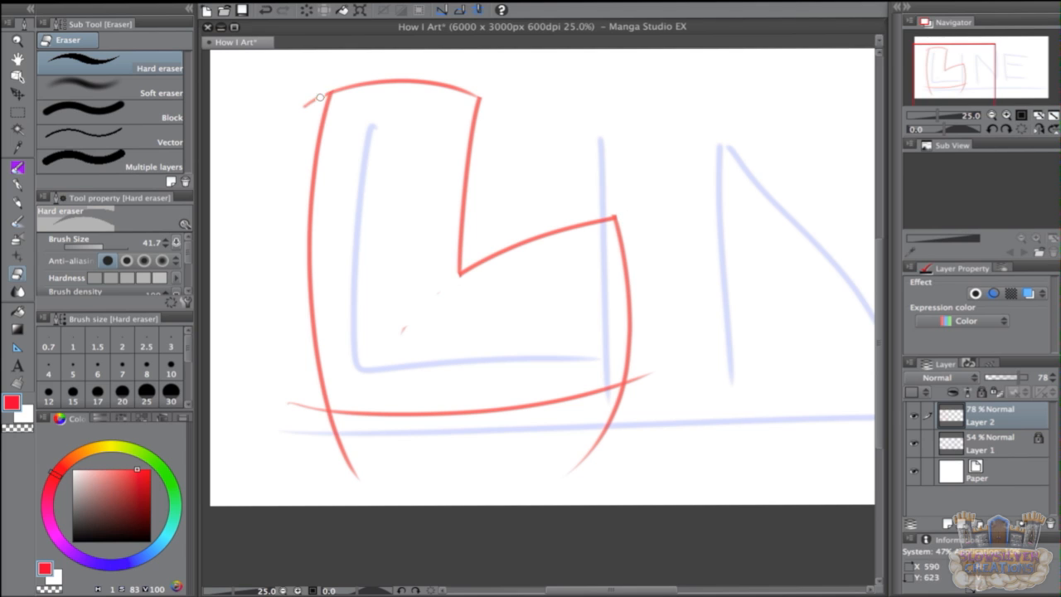
pyautogui.moveTo(651, 375); pyautogui.dragTo(657, 190)
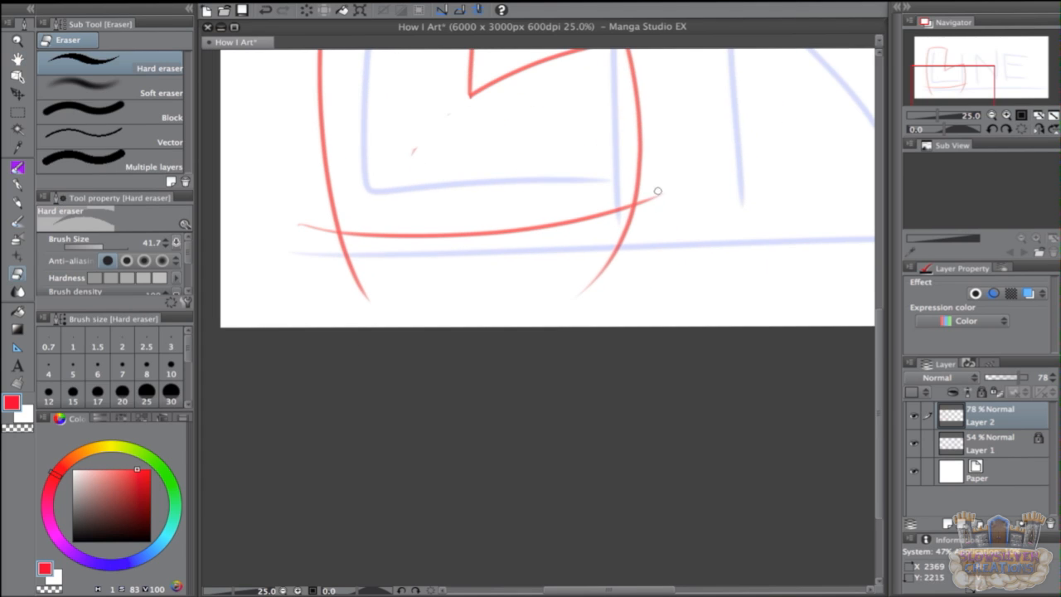
pyautogui.moveTo(644, 202); pyautogui.dragTo(639, 209)
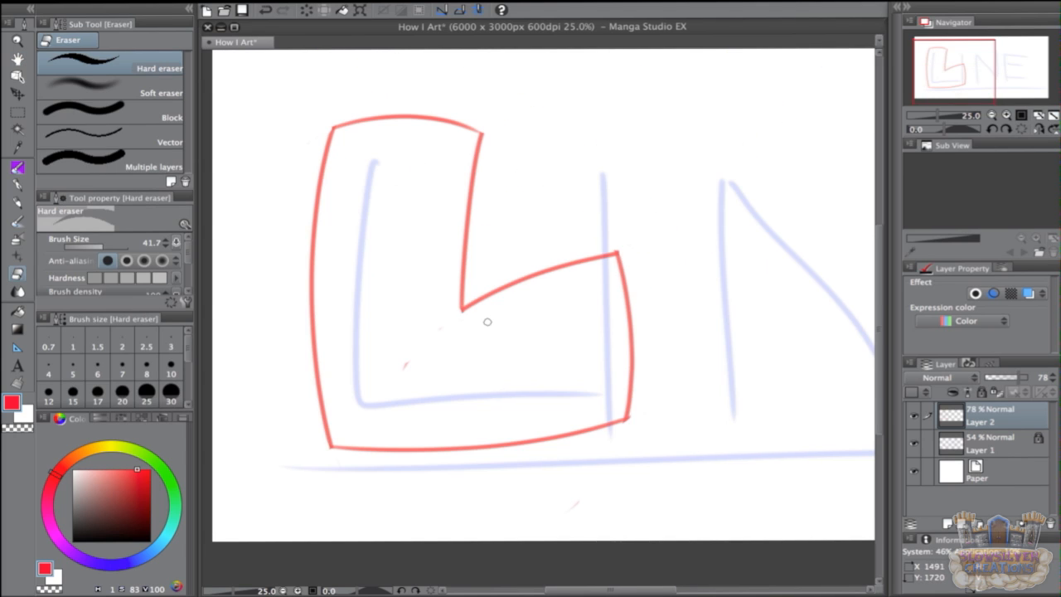
# - Add a new layer and draw the top bar and stem of a red block letter I with the Lighter pencil
pyautogui.click(949, 525)
pyautogui.moveTo(743, 263); pyautogui.dragTo(648, 230)
pyautogui.press('p')
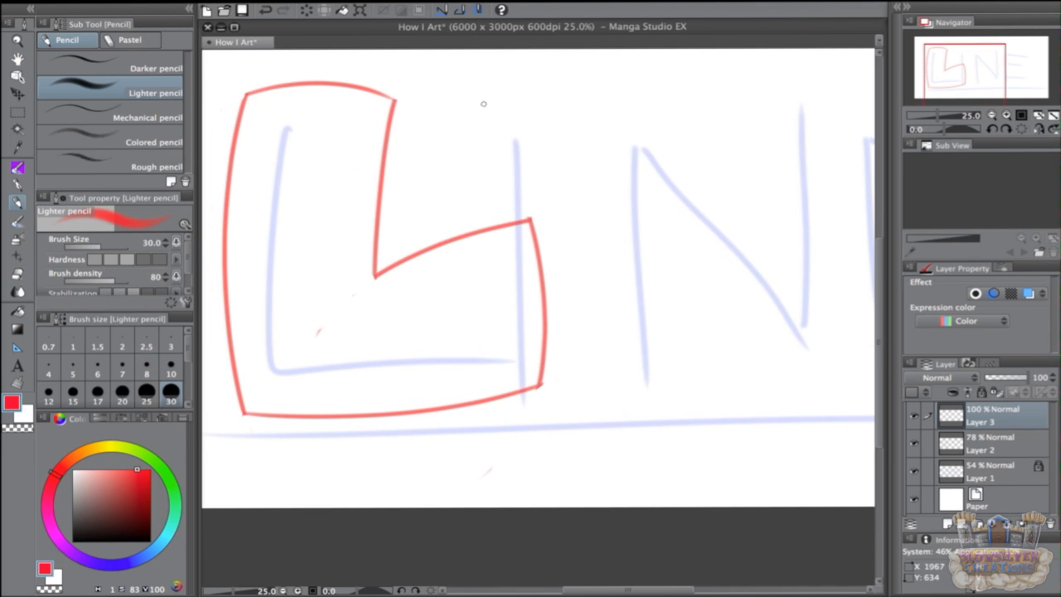
pyautogui.moveTo(454, 119)
pyautogui.mouseDown()
pyautogui.moveTo(711, 98)
pyautogui.moveTo(743, 115)
pyautogui.moveTo(704, 242)
pyautogui.mouseUp()
pyautogui.moveTo(469, 101)
pyautogui.mouseDown()
pyautogui.moveTo(495, 253)
pyautogui.moveTo(824, 209)
pyautogui.mouseUp()
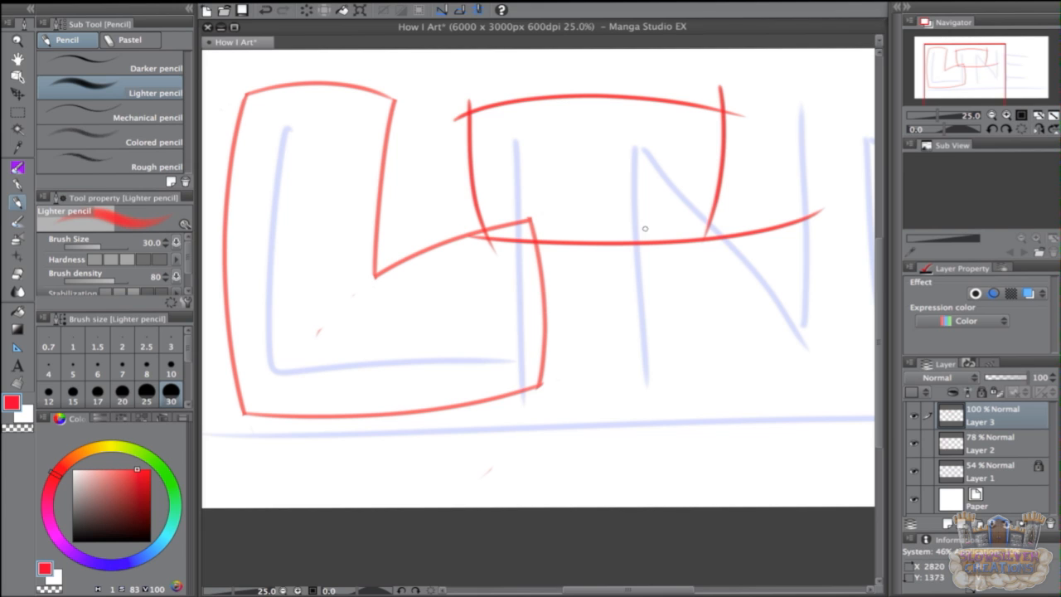
pyautogui.moveTo(632, 230); pyautogui.dragTo(646, 405)
pyautogui.moveTo(554, 225); pyautogui.dragTo(540, 384)
pyautogui.moveTo(598, 354)
pyautogui.mouseDown()
pyautogui.moveTo(780, 329)
pyautogui.moveTo(661, 324)
pyautogui.moveTo(753, 315)
pyautogui.mouseUp()
pyautogui.hotkey('ctrl', 'z')
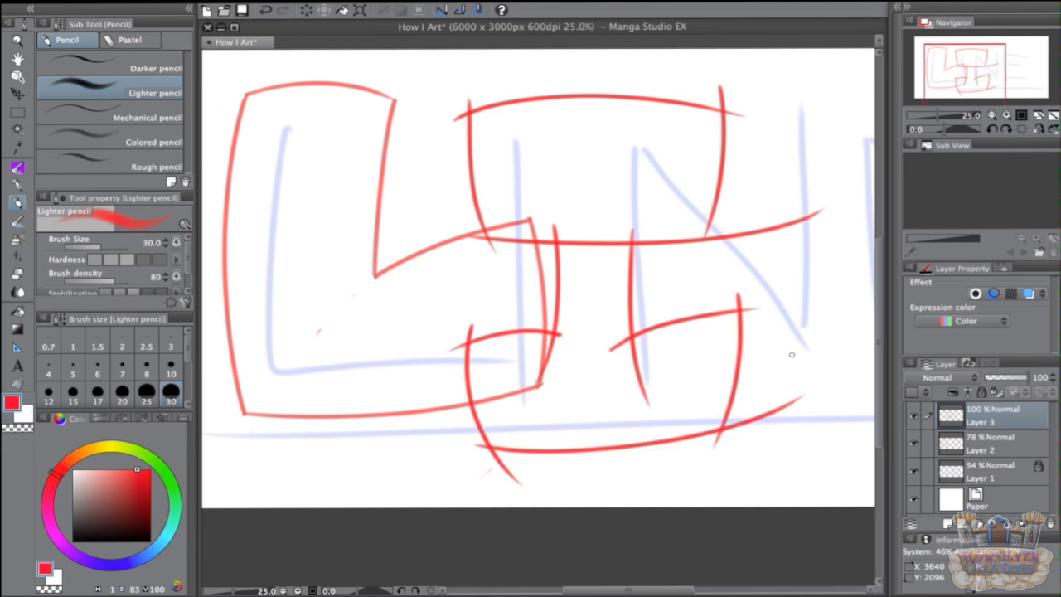
pyautogui.hotkey('ctrl', 'z')
pyautogui.hotkey('ctrl', 'z')
pyautogui.hotkey('ctrl', 'z')
pyautogui.hotkey('ctrl', 'z')
pyautogui.hotkey('ctrl', 'z')
# - Draw the lower bar of the block letter I with its top, side and bottom edges
pyautogui.moveTo(475, 349); pyautogui.dragTo(774, 343)
pyautogui.moveTo(705, 316)
pyautogui.mouseDown()
pyautogui.moveTo(705, 456)
pyautogui.moveTo(690, 496)
pyautogui.mouseUp()
pyautogui.moveTo(504, 329); pyautogui.dragTo(530, 470)
pyautogui.moveTo(481, 439); pyautogui.dragTo(815, 409)
# - Erase the overshooting line ends around all corners of the block letter I with the Hard eraser
pyautogui.press('e')
pyautogui.scroll(1, 742, 366)
pyautogui.moveTo(704, 190); pyautogui.dragTo(692, 364)
pyautogui.moveTo(498, 216); pyautogui.dragTo(708, 185)
pyautogui.moveTo(830, 465); pyautogui.dragTo(663, 297)
pyautogui.moveTo(539, 175); pyautogui.dragTo(625, 175)
pyautogui.moveTo(597, 309); pyautogui.dragTo(596, 203)
pyautogui.moveTo(535, 197)
pyautogui.mouseDown()
pyautogui.moveTo(611, 196)
pyautogui.moveTo(647, 283)
pyautogui.mouseUp()
pyautogui.moveTo(728, 172)
pyautogui.mouseDown()
pyautogui.moveTo(738, 187)
pyautogui.moveTo(816, 201)
pyautogui.mouseUp()
pyautogui.moveTo(871, 292); pyautogui.dragTo(744, 335)
pyautogui.moveTo(733, 345); pyautogui.dragTo(708, 405)
pyautogui.moveTo(458, 184); pyautogui.dragTo(451, 204)
pyautogui.moveTo(422, 213); pyautogui.dragTo(442, 211)
pyautogui.moveTo(428, 332); pyautogui.dragTo(464, 335)
pyautogui.moveTo(494, 373); pyautogui.dragTo(475, 341)
pyautogui.hotkey('ctrl', '-')
# - Review the L and I outlines at a smaller view and compare them with Layer 3 hidden and shown
pyautogui.moveTo(720, 279); pyautogui.dragTo(698, 376)
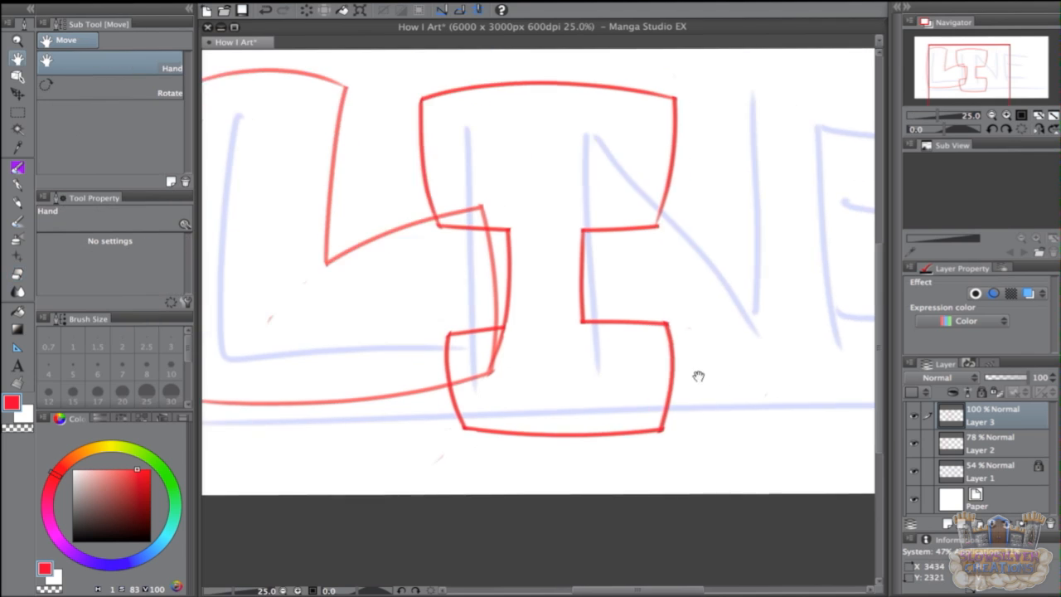
pyautogui.hotkey('ctrl', '-')
pyautogui.hotkey('ctrl', '-')
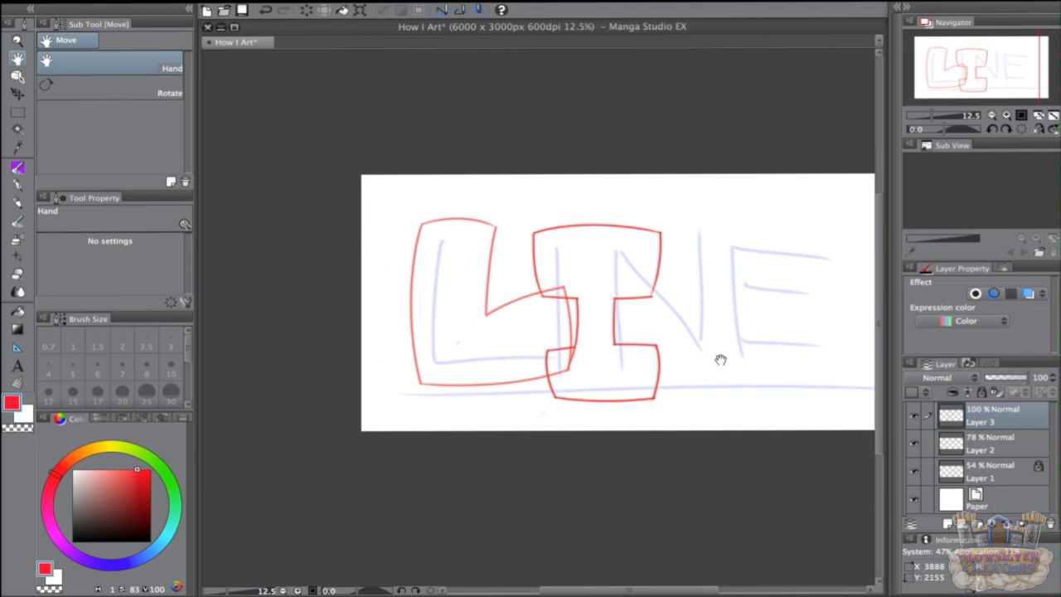
pyautogui.hotkey('ctrl', '+')
pyautogui.hotkey('ctrl', '+')
pyautogui.press('p')
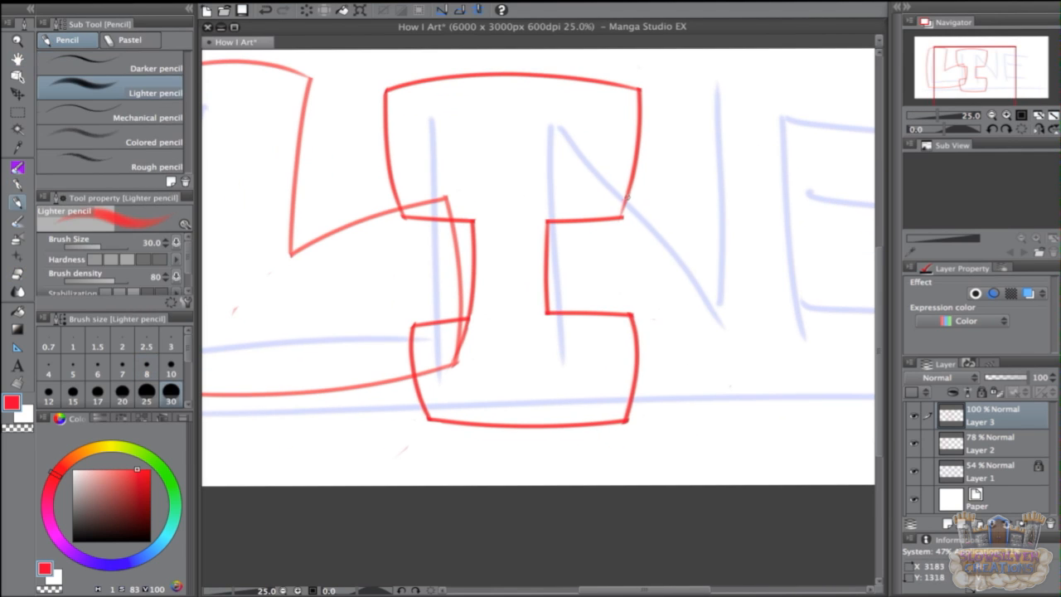
pyautogui.press('e')
pyautogui.press('space')
pyautogui.moveTo(700, 273)
pyautogui.mouseDown()
pyautogui.moveTo(703, 296)
pyautogui.moveTo(685, 287)
pyautogui.mouseUp()
pyautogui.click(913, 417)
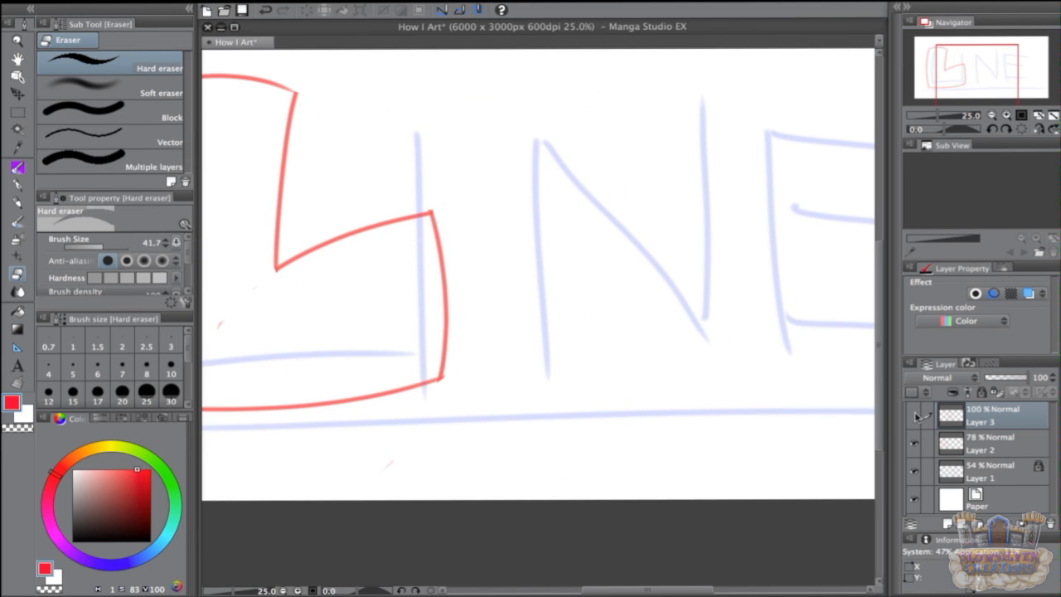
pyautogui.click(913, 417)
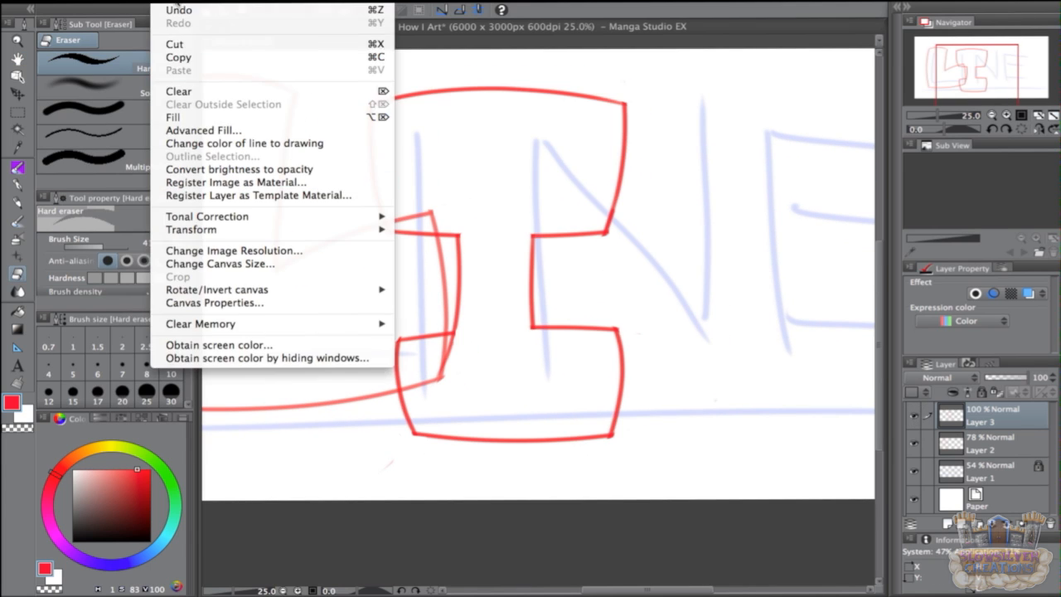
# - Free-transform the letter I on Layer 3, making it slightly shorter and narrower and shifting it up and to the right
pyautogui.click(170, 4)
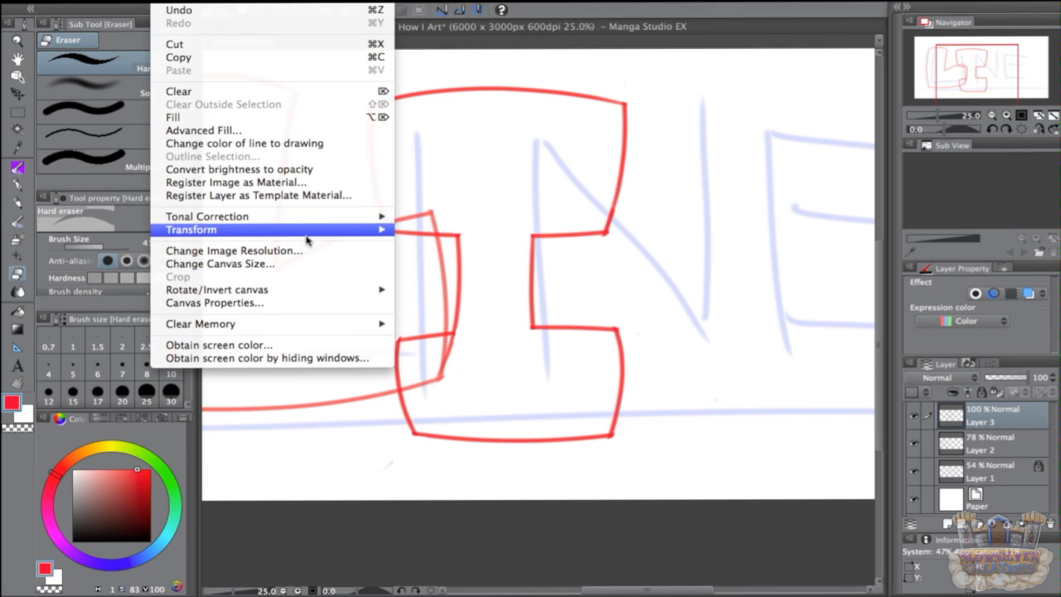
pyautogui.moveTo(315, 230)
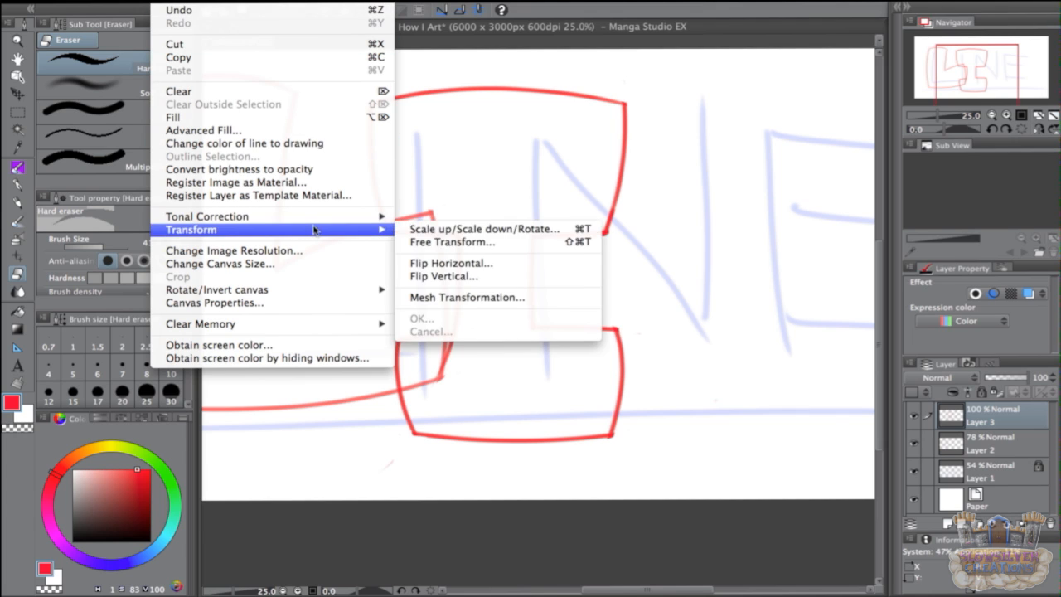
pyautogui.click(559, 252)
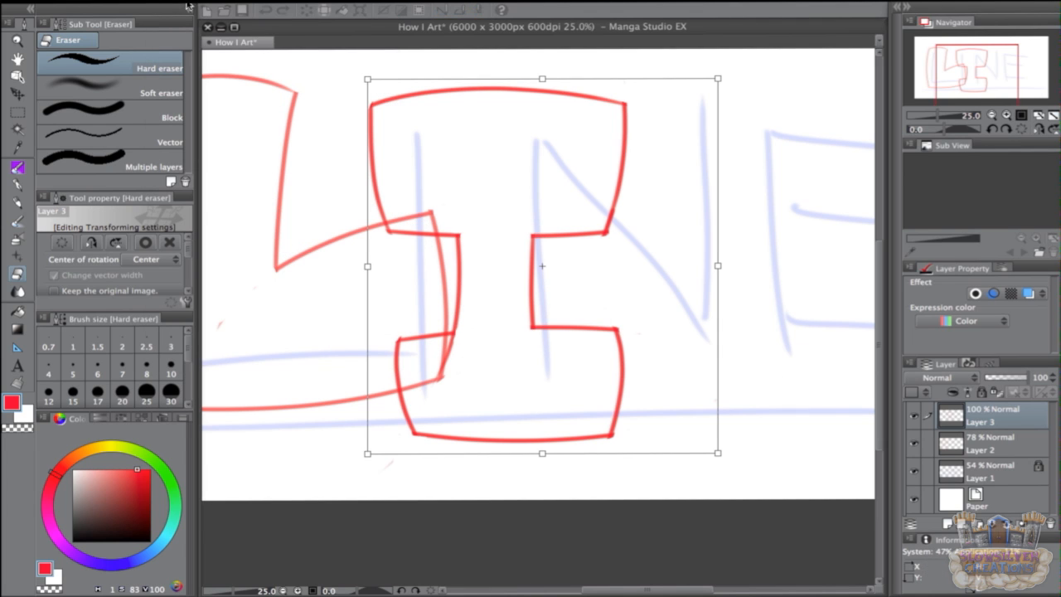
pyautogui.moveTo(544, 454); pyautogui.dragTo(544, 426)
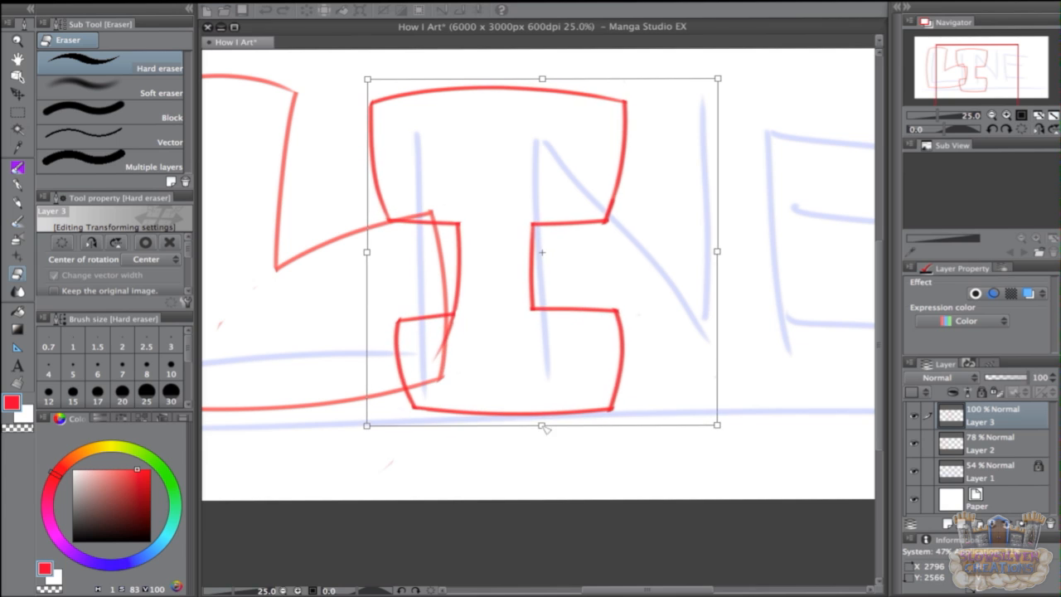
pyautogui.moveTo(714, 253); pyautogui.dragTo(694, 247)
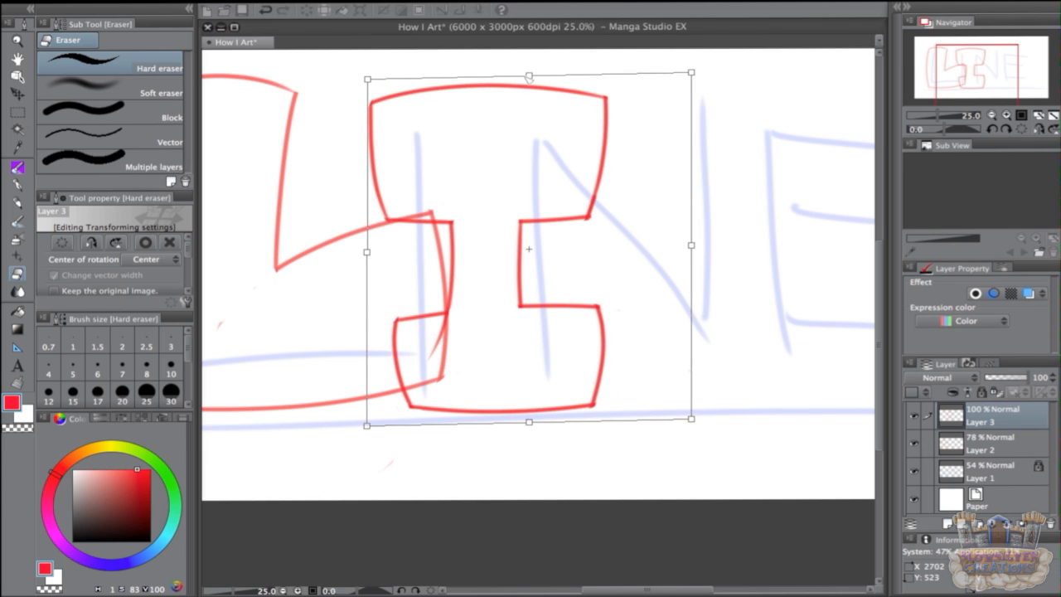
pyautogui.moveTo(525, 232); pyautogui.dragTo(537, 222)
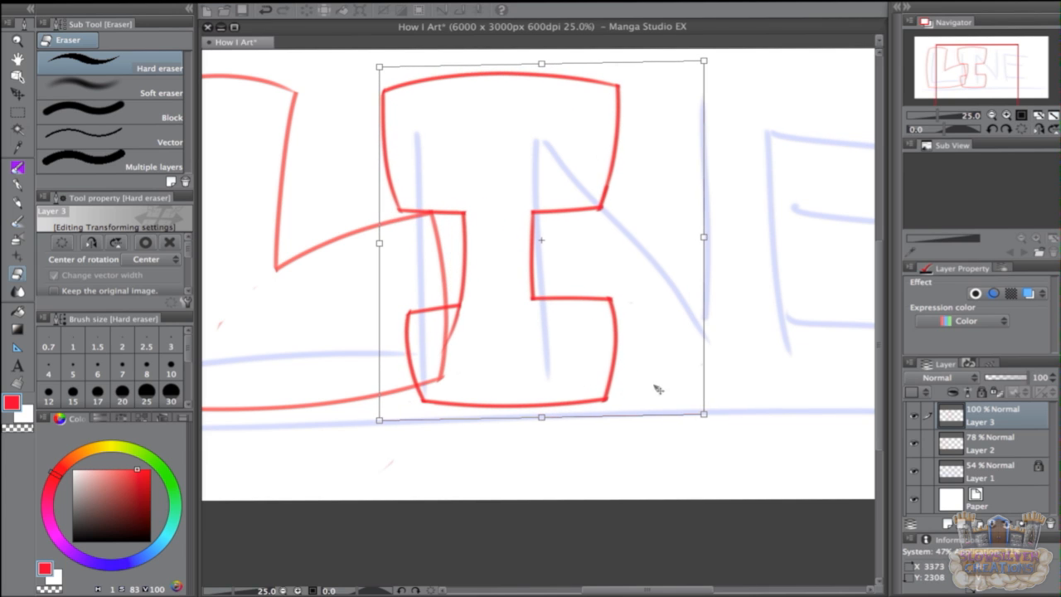
# - Widen the base of the letter I by pulling both lower corners of its transform box outward
pyautogui.scroll(2, 892, 329)
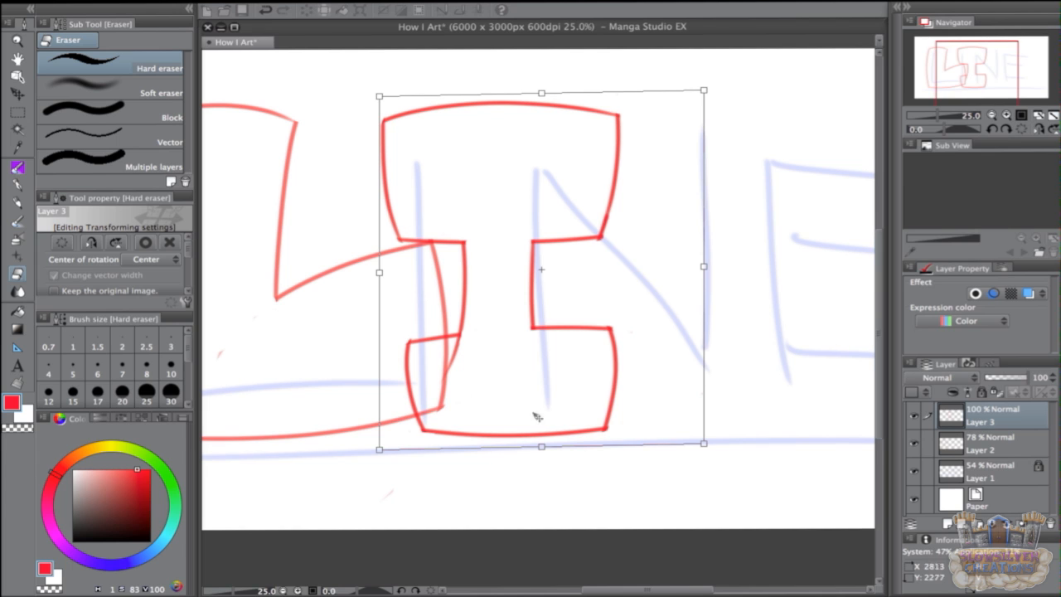
pyautogui.moveTo(387, 456); pyautogui.dragTo(367, 454)
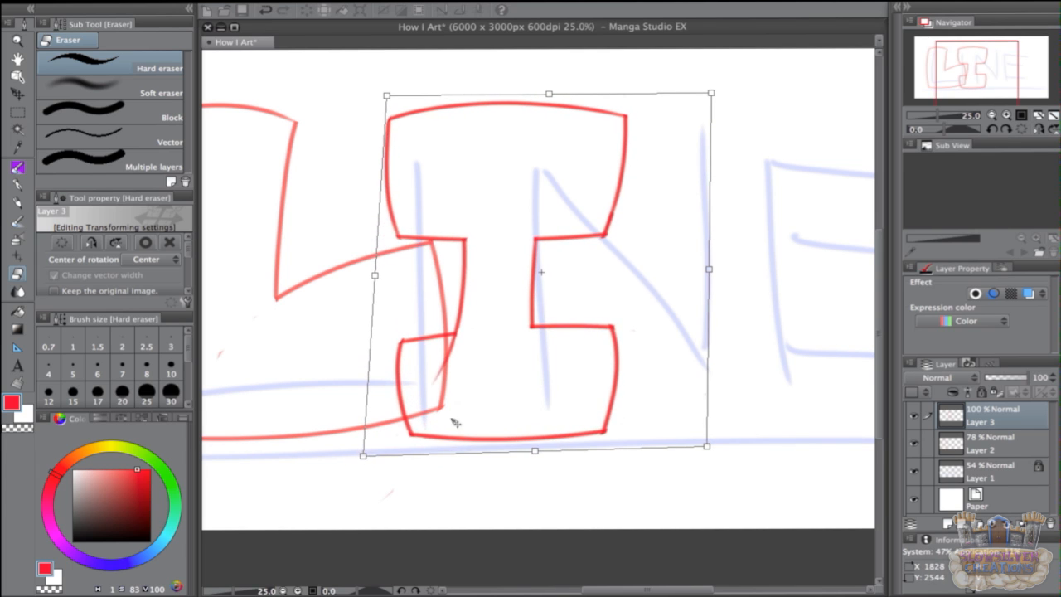
pyautogui.moveTo(711, 444); pyautogui.dragTo(726, 445)
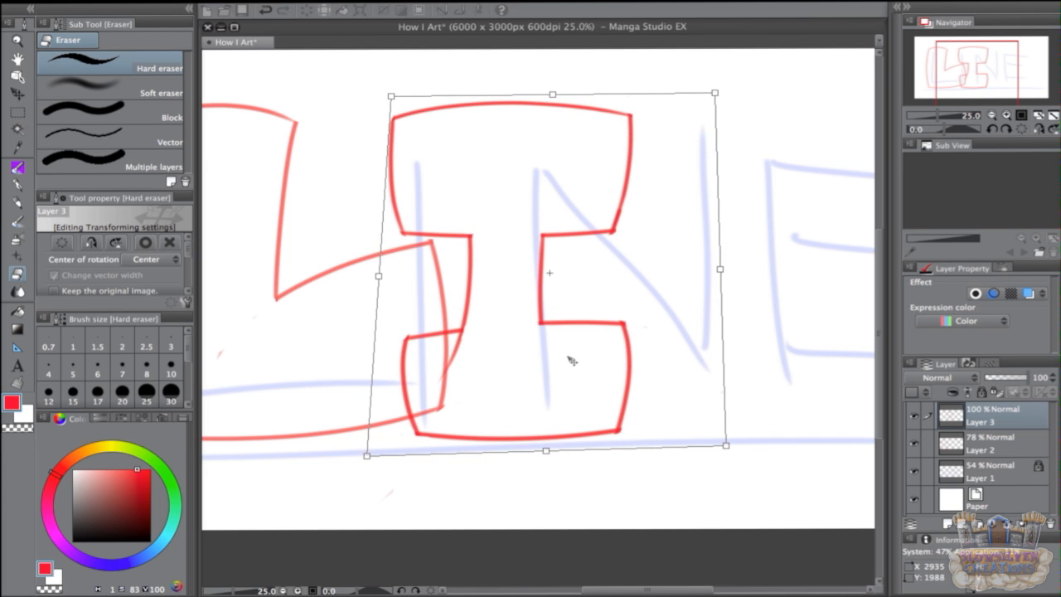
pyautogui.click(1004, 406)
pyautogui.click(602, 233)
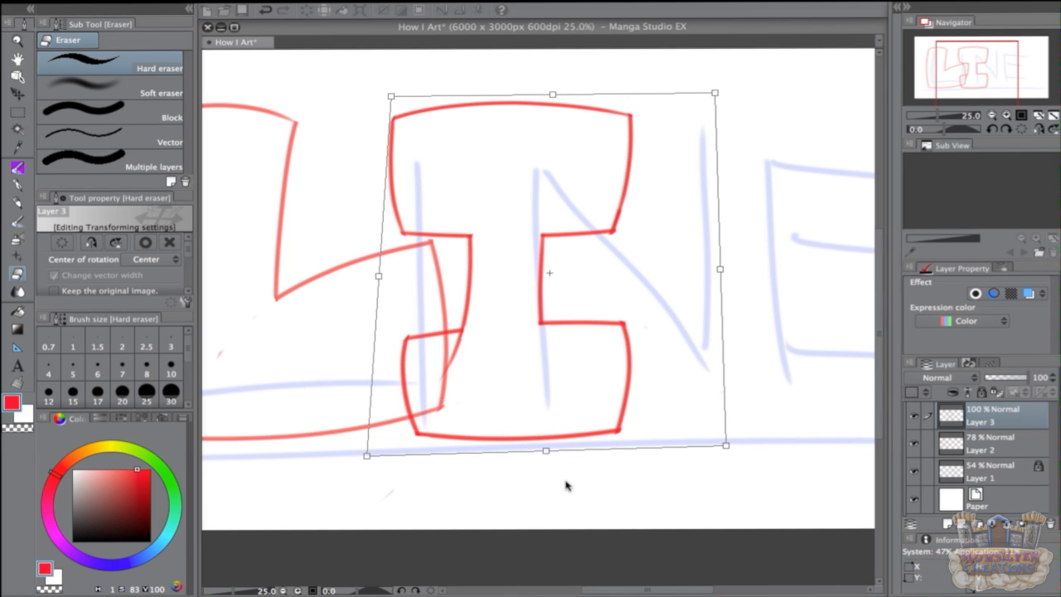
# - Add another layer and draw the outline of a red block letter N beside the I with the Lighter pencil
pyautogui.moveTo(519, 390); pyautogui.dragTo(593, 318)
pyautogui.press('super+plus')
pyautogui.moveTo(532, 258)
pyautogui.mouseDown()
pyautogui.moveTo(538, 245)
pyautogui.moveTo(514, 297)
pyautogui.mouseUp()
pyautogui.press('super+minus')
pyautogui.press('p')
pyautogui.click(949, 524)
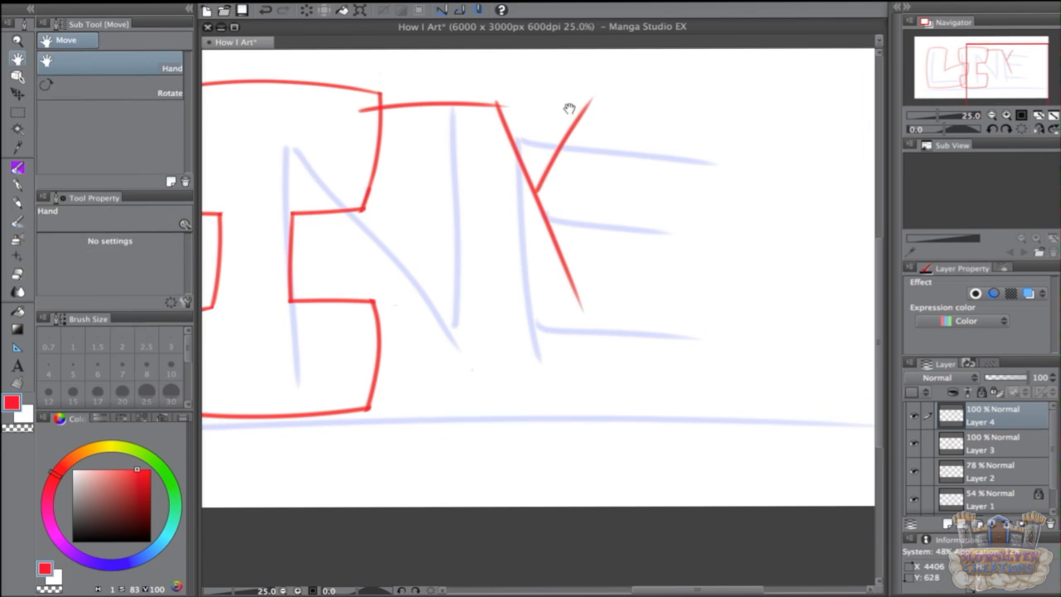
pyautogui.moveTo(630, 154); pyautogui.dragTo(633, 418)
pyautogui.moveTo(514, 340); pyautogui.dragTo(531, 414)
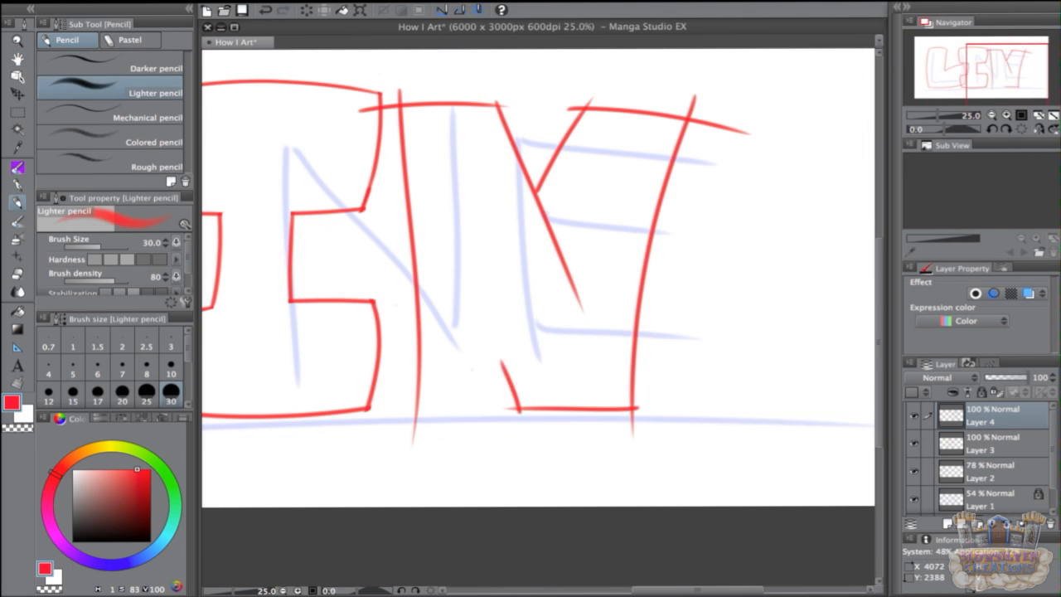
# - Erase the overshooting line ends at the corners and notches of the block letter N
pyautogui.press('e')
pyautogui.moveTo(716, 166); pyautogui.dragTo(772, 179)
pyautogui.moveTo(607, 148); pyautogui.dragTo(591, 155)
pyautogui.moveTo(562, 251); pyautogui.dragTo(604, 357)
pyautogui.moveTo(521, 150); pyautogui.dragTo(530, 152)
pyautogui.moveTo(422, 139); pyautogui.dragTo(384, 157)
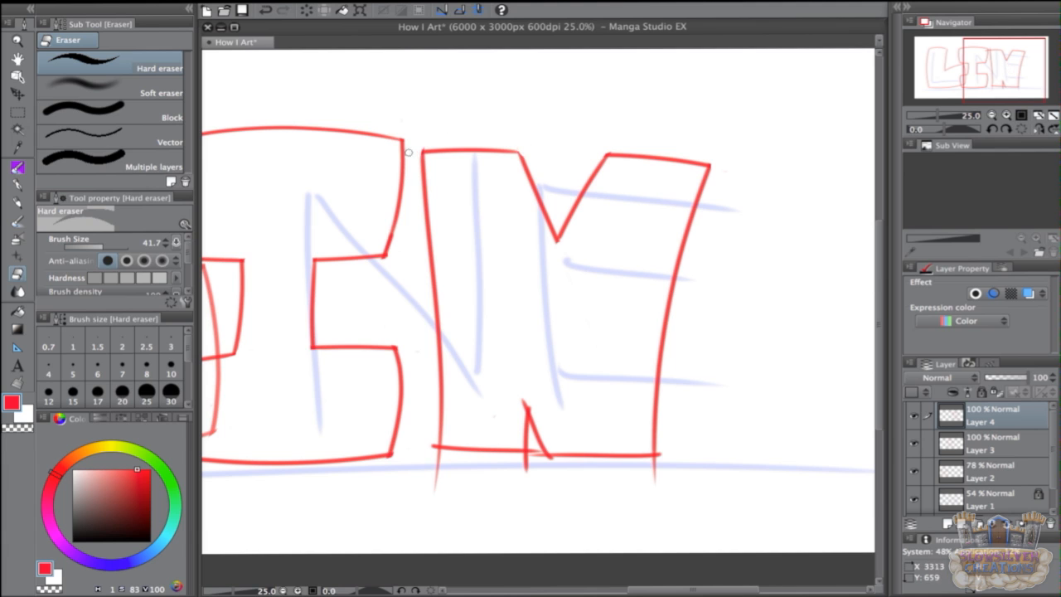
pyautogui.moveTo(523, 402); pyautogui.dragTo(536, 244)
pyautogui.moveTo(536, 243); pyautogui.dragTo(540, 249)
pyautogui.moveTo(556, 294); pyautogui.dragTo(539, 314)
pyautogui.moveTo(448, 329); pyautogui.dragTo(449, 312)
pyautogui.moveTo(668, 325); pyautogui.dragTo(668, 306)
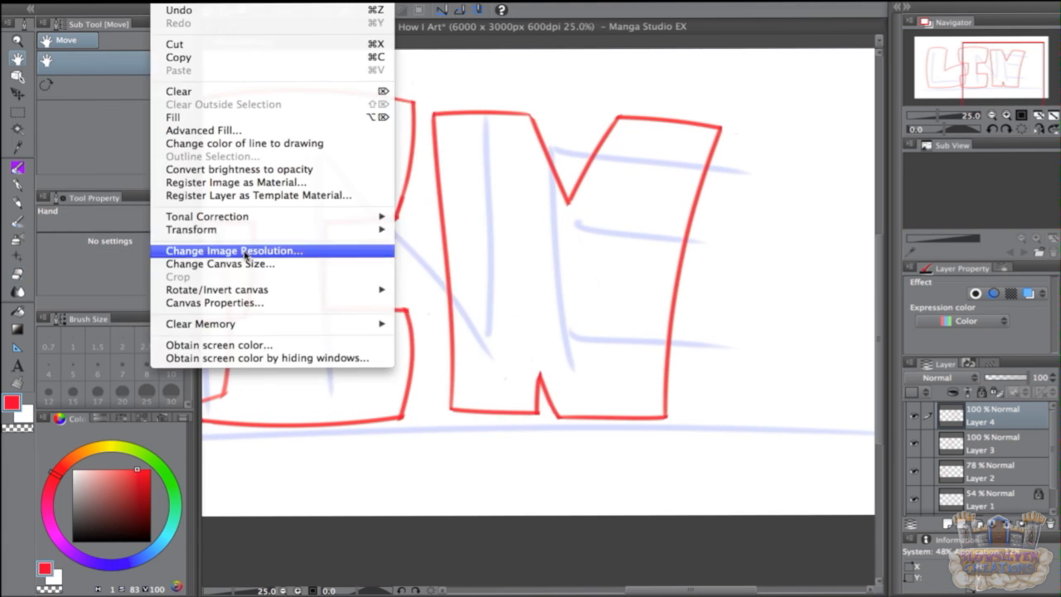
# - Free-transform the letter N on Layer 4, moving it left so that it overlaps the I, and apply the transform
pyautogui.click(439, 240)
pyautogui.moveTo(696, 432); pyautogui.dragTo(720, 433)
pyautogui.moveTo(553, 432); pyautogui.dragTo(546, 437)
pyautogui.moveTo(527, 363)
pyautogui.mouseDown()
pyautogui.moveTo(519, 358)
pyautogui.moveTo(528, 367)
pyautogui.mouseUp()
pyautogui.press('super+minus')
pyautogui.moveTo(637, 399); pyautogui.dragTo(636, 393)
pyautogui.press('Return')
# - Select Layers 2, 3 and 4 together and move the three block letters toward the left edge of the canvas
pyautogui.press('super+plus')
pyautogui.moveTo(660, 579); pyautogui.dragTo(739, 409)
pyautogui.press('super+minus')
pyautogui.click(930, 442)
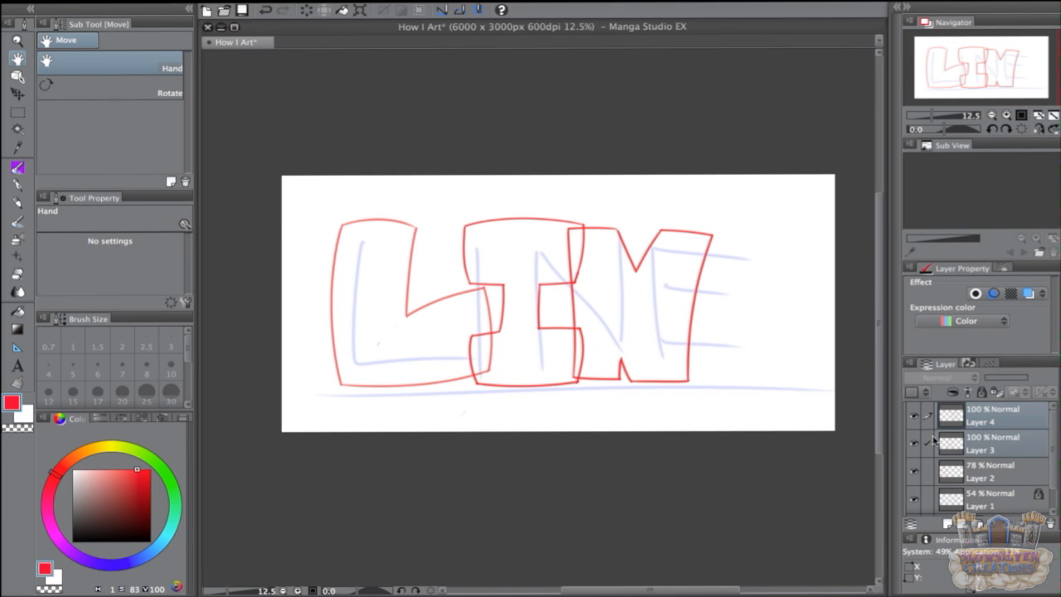
pyautogui.click(929, 472)
pyautogui.click(17, 93)
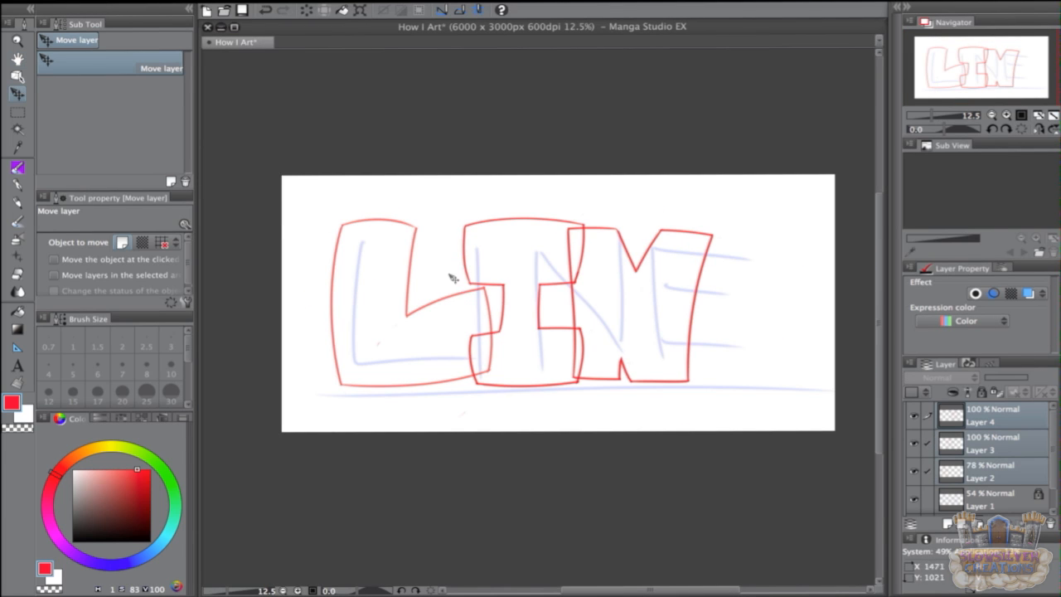
pyautogui.moveTo(667, 367); pyautogui.dragTo(644, 372)
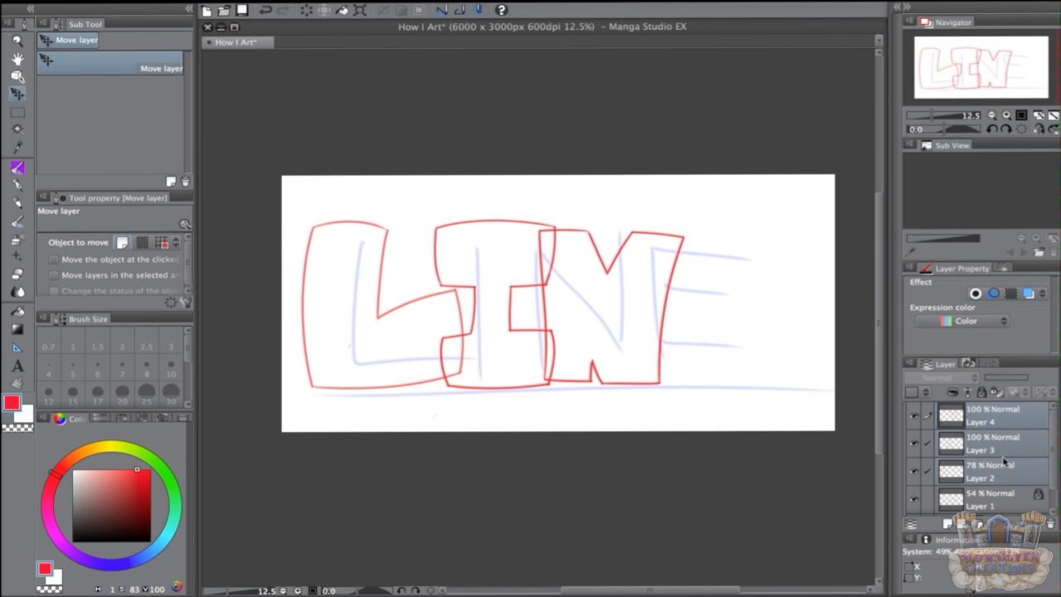
# - Add a layer above Layer 4 and draw the outer outline of a red block letter E beside the N with the Lighter pencil
pyautogui.click(1003, 414)
pyautogui.click(913, 415)
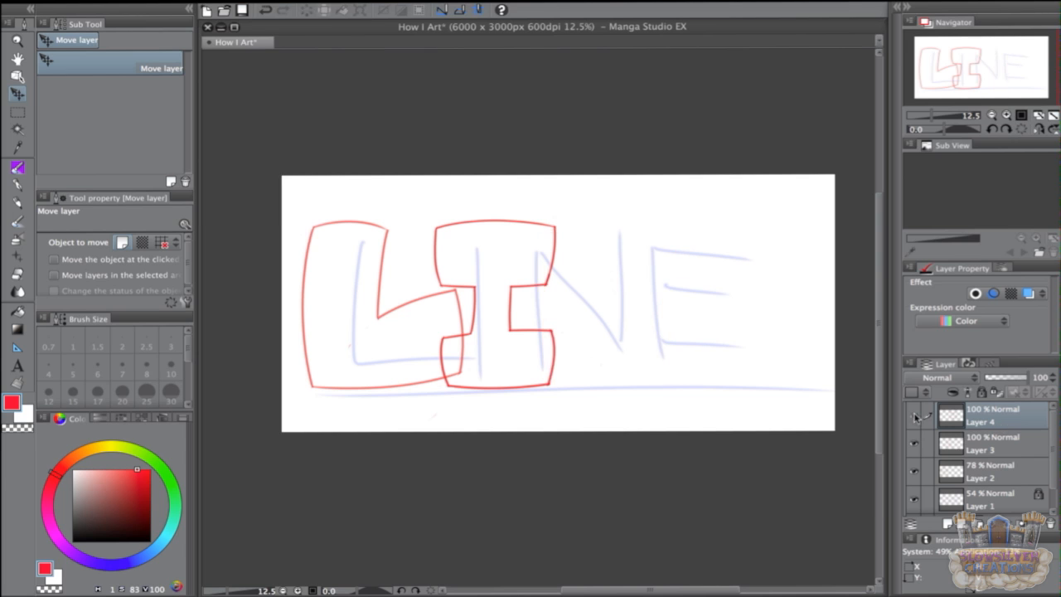
pyautogui.click(914, 415)
pyautogui.click(948, 523)
pyautogui.press('super+=')
pyautogui.press('super+=')
pyautogui.moveTo(762, 380)
pyautogui.mouseDown()
pyautogui.moveTo(713, 360)
pyautogui.moveTo(504, 321)
pyautogui.mouseUp()
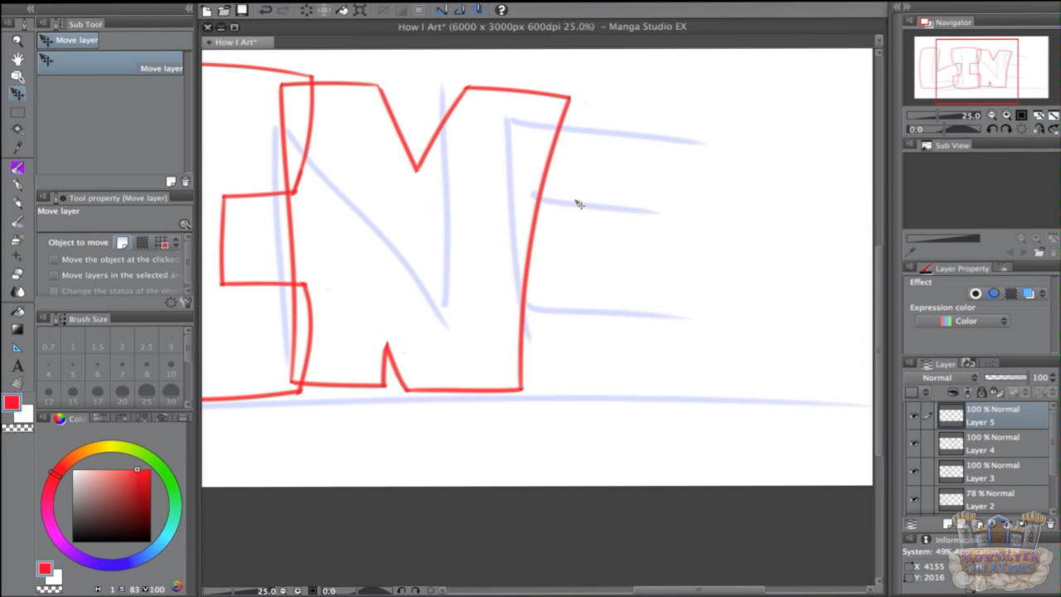
pyautogui.click(17, 202)
pyautogui.moveTo(547, 114); pyautogui.dragTo(798, 106)
pyautogui.moveTo(556, 106); pyautogui.dragTo(568, 473)
pyautogui.moveTo(784, 99); pyautogui.dragTo(742, 480)
pyautogui.moveTo(531, 427); pyautogui.dragTo(848, 416)
pyautogui.press('super+z')
# - Draw the inner edges of the block letter E, forming its three arms and the notches between them
pyautogui.moveTo(620, 209); pyautogui.dragTo(854, 231)
pyautogui.moveTo(636, 347); pyautogui.dragTo(780, 322)
pyautogui.moveTo(645, 196); pyautogui.dragTo(680, 378)
pyautogui.moveTo(637, 239); pyautogui.dragTo(734, 242)
pyautogui.moveTo(722, 232); pyautogui.dragTo(700, 319)
pyautogui.moveTo(647, 322); pyautogui.dragTo(717, 307)
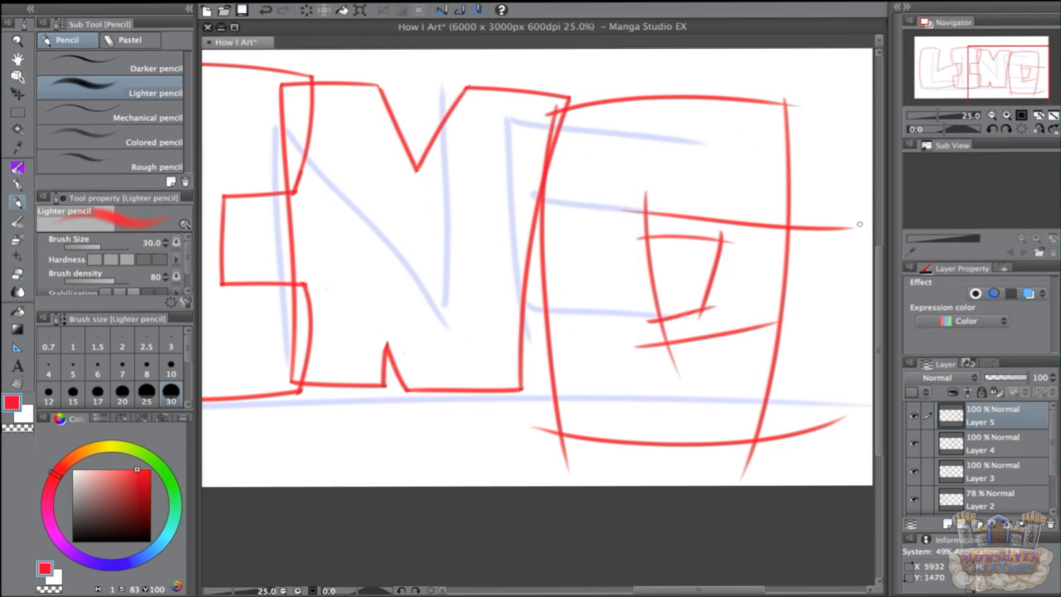
# - Erase the overshooting line ends and surplus segments at the corners and notches of the block letter E
pyautogui.press('e')
pyautogui.moveTo(663, 265); pyautogui.dragTo(603, 151)
pyautogui.moveTo(588, 134); pyautogui.dragTo(600, 204)
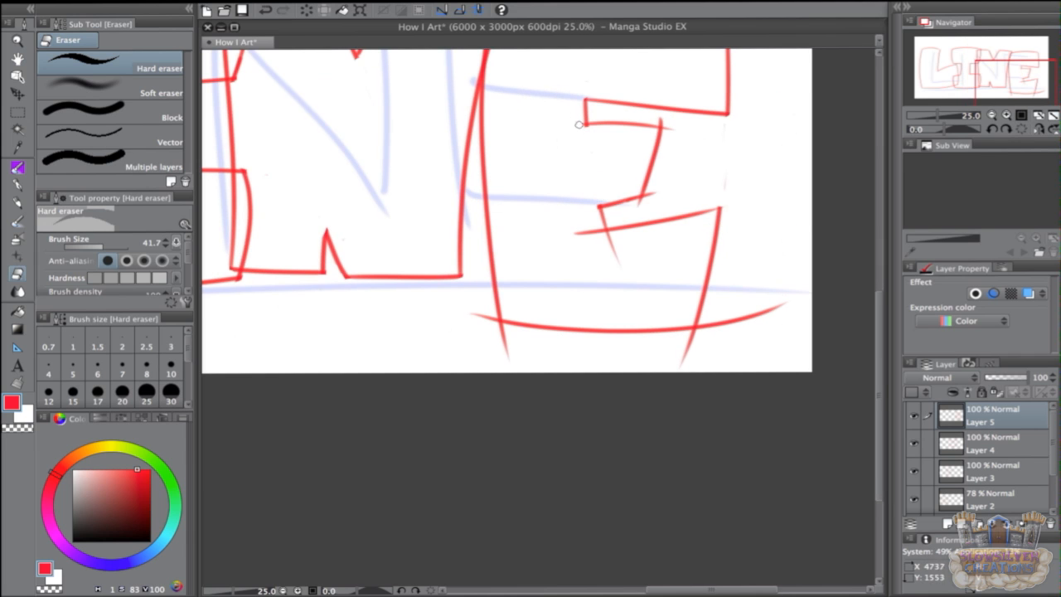
pyautogui.moveTo(662, 118); pyautogui.dragTo(673, 129)
pyautogui.moveTo(654, 193); pyautogui.dragTo(641, 202)
pyautogui.moveTo(577, 234); pyautogui.dragTo(601, 232)
pyautogui.moveTo(610, 235); pyautogui.dragTo(618, 261)
pyautogui.moveTo(474, 314)
pyautogui.mouseDown()
pyautogui.moveTo(496, 320)
pyautogui.moveTo(509, 360)
pyautogui.mouseUp()
pyautogui.moveTo(786, 305)
pyautogui.mouseDown()
pyautogui.moveTo(708, 329)
pyautogui.moveTo(682, 364)
pyautogui.mouseUp()
pyautogui.press('super+=')
pyautogui.moveTo(771, 302)
pyautogui.mouseDown()
pyautogui.moveTo(661, 337)
pyautogui.moveTo(677, 285)
pyautogui.moveTo(611, 363)
pyautogui.mouseUp()
# - Free-transform the letter E on Layer 5 to match the height and baseline of the other letters, and apply the transform
pyautogui.press('super+minus')
pyautogui.press('super+minus')
pyautogui.press('super+minus')
pyautogui.moveTo(676, 267); pyautogui.dragTo(694, 283)
pyautogui.press('super+t')
pyautogui.moveTo(630, 323); pyautogui.dragTo(626, 315)
pyautogui.moveTo(614, 348); pyautogui.dragTo(610, 329)
pyautogui.moveTo(625, 283); pyautogui.dragTo(746, 282)
pyautogui.click(965, 387)
pyautogui.click(597, 234)
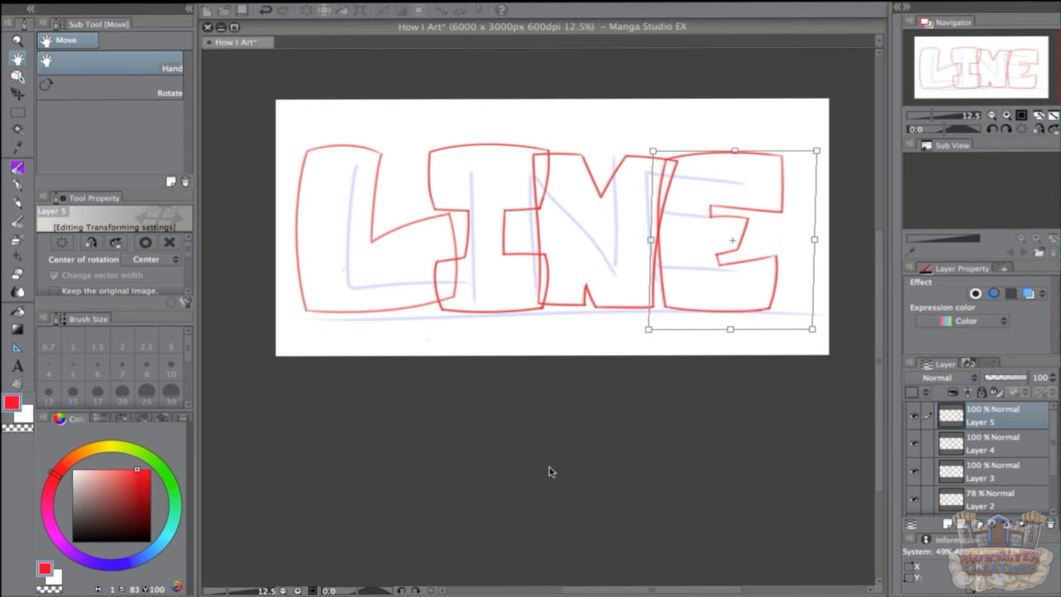
# - Put the four letter layers into a new folder and move the whole folder slightly to the right on the canvas
pyautogui.click(28, 95)
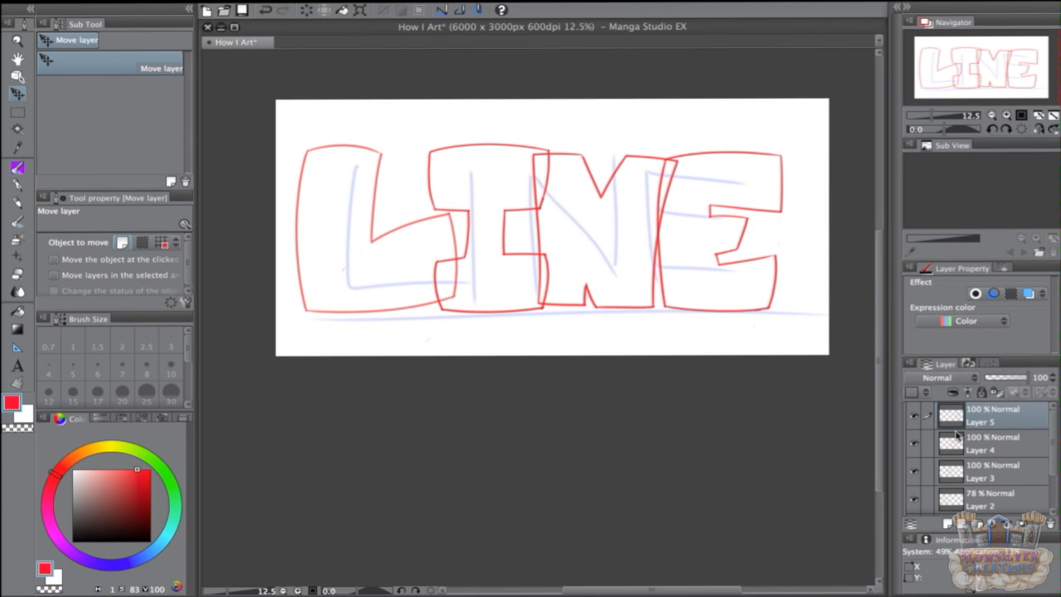
pyautogui.click(978, 527)
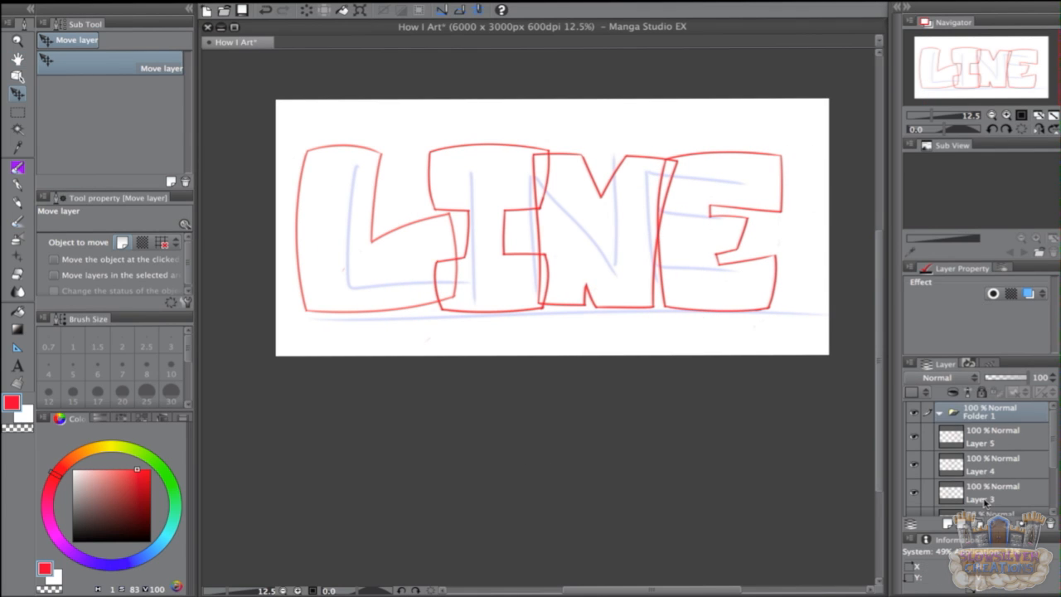
pyautogui.moveTo(1000, 432); pyautogui.dragTo(1005, 416)
pyautogui.click(915, 413)
pyautogui.click(915, 412)
pyautogui.click(993, 414)
pyautogui.moveTo(750, 299); pyautogui.dragTo(762, 300)
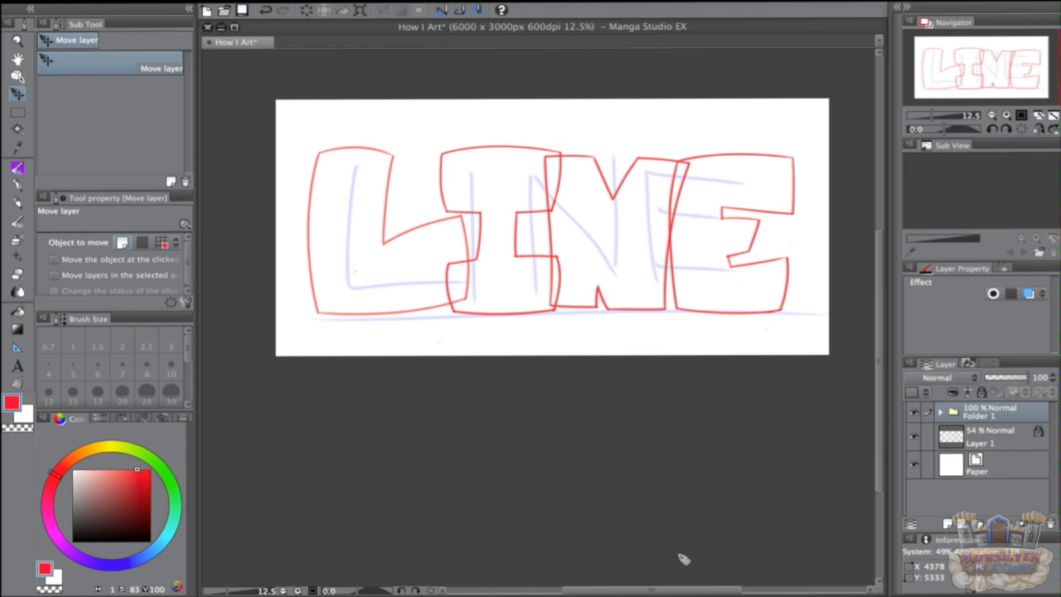
# - Duplicate Folder 1 by copying and pasting it, and hide the original folder
pyautogui.click(152, 4)
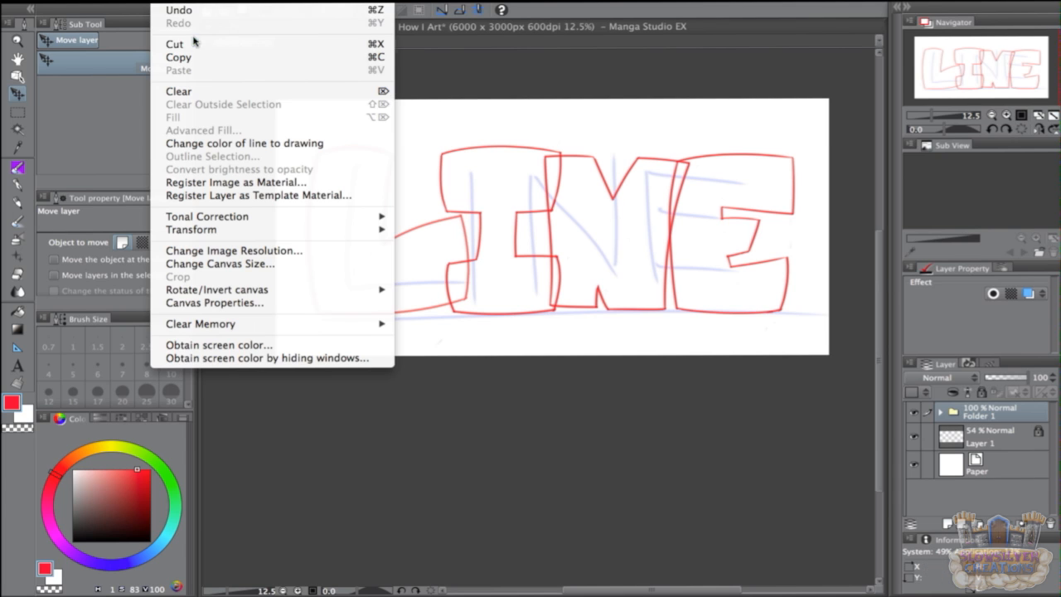
pyautogui.click(191, 56)
pyautogui.click(161, 3)
pyautogui.click(197, 72)
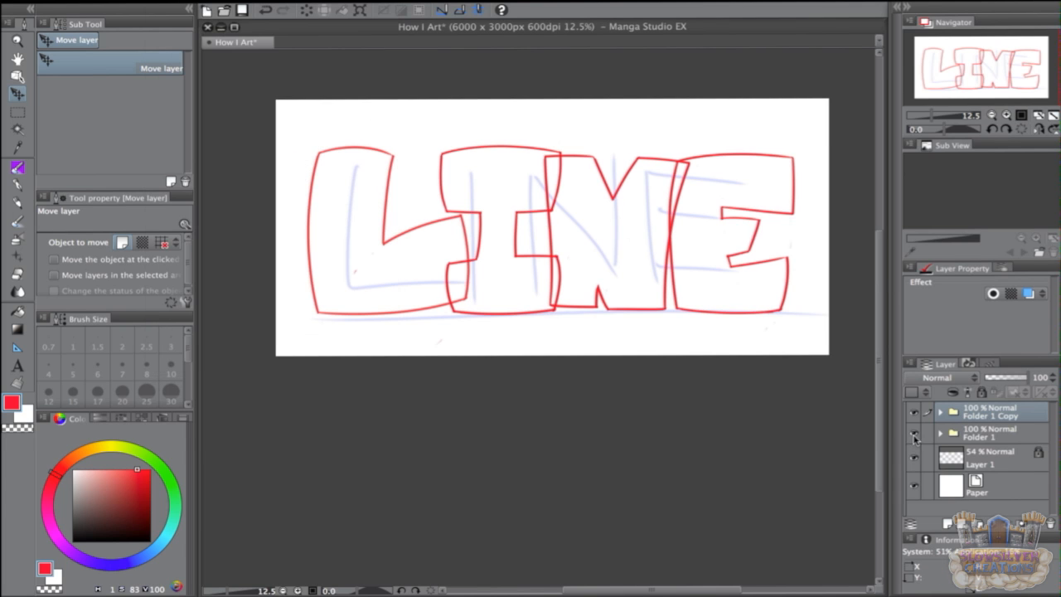
pyautogui.click(914, 435)
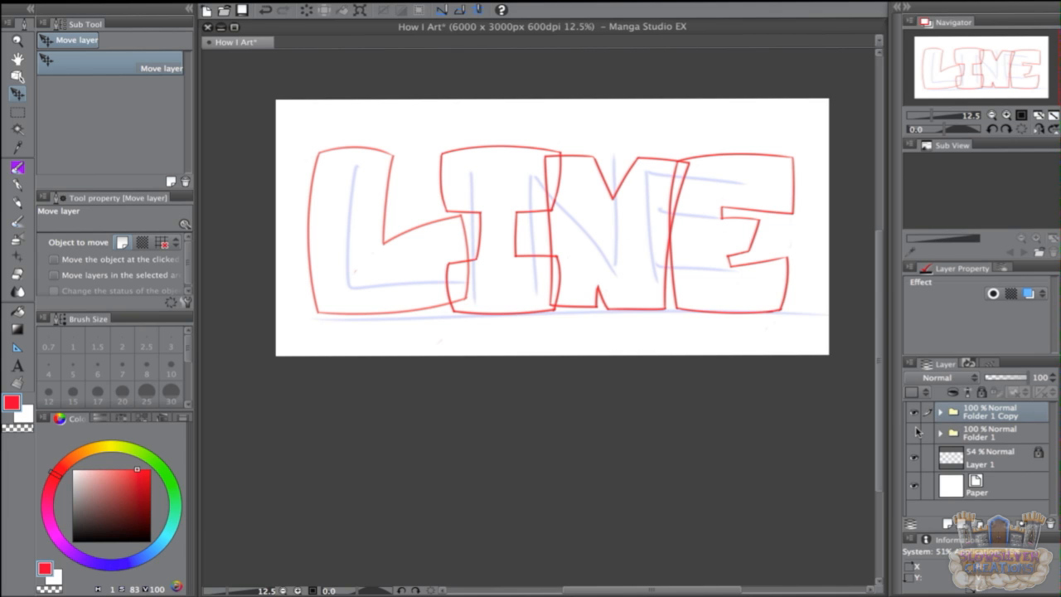
# - Erase the overlapping lines between the L and the I on Layer 2 Copy and Layer 3 Copy
pyautogui.press('h')
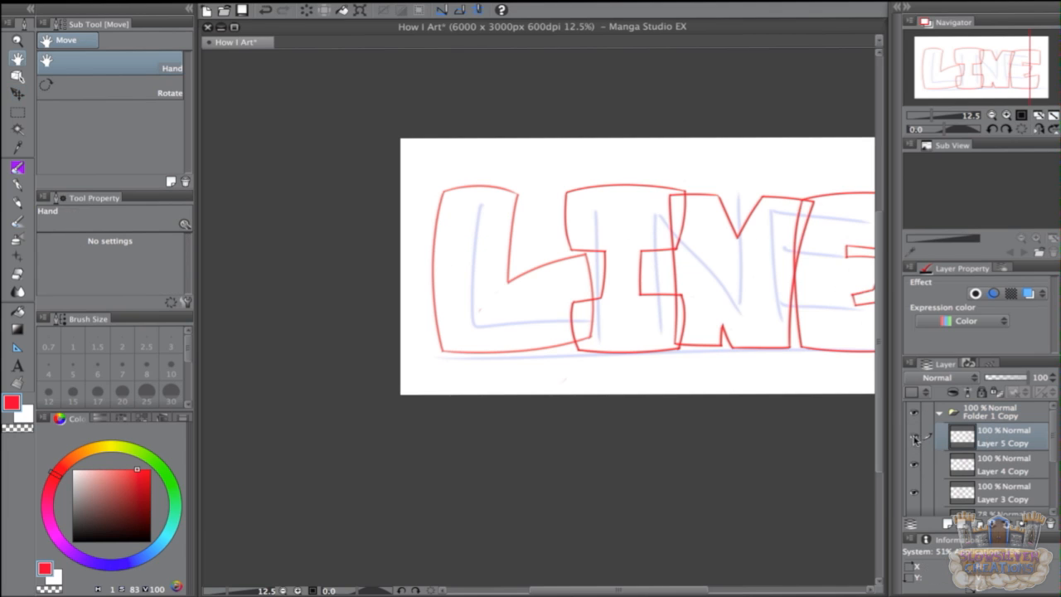
pyautogui.click(915, 438)
pyautogui.click(915, 437)
pyautogui.moveTo(1055, 443); pyautogui.dragTo(1054, 466)
pyautogui.click(1008, 456)
pyautogui.scroll(2, 714, 369)
pyautogui.moveTo(590, 335); pyautogui.dragTo(618, 332)
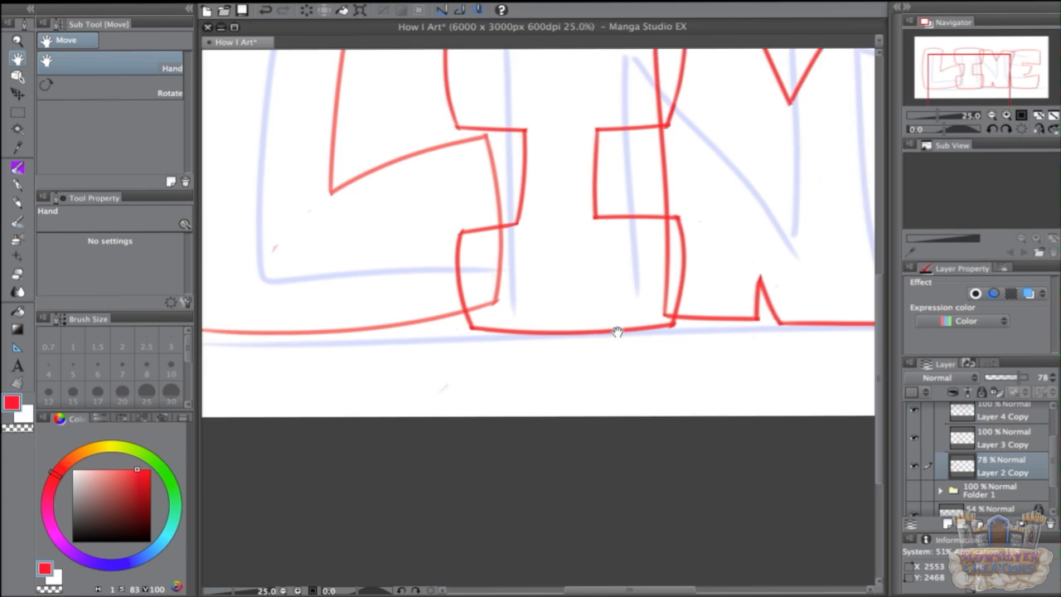
pyautogui.scroll(1, 639, 256)
pyautogui.press('e')
pyautogui.moveTo(585, 237)
pyautogui.mouseDown()
pyautogui.moveTo(575, 315)
pyautogui.moveTo(543, 334)
pyautogui.mouseUp()
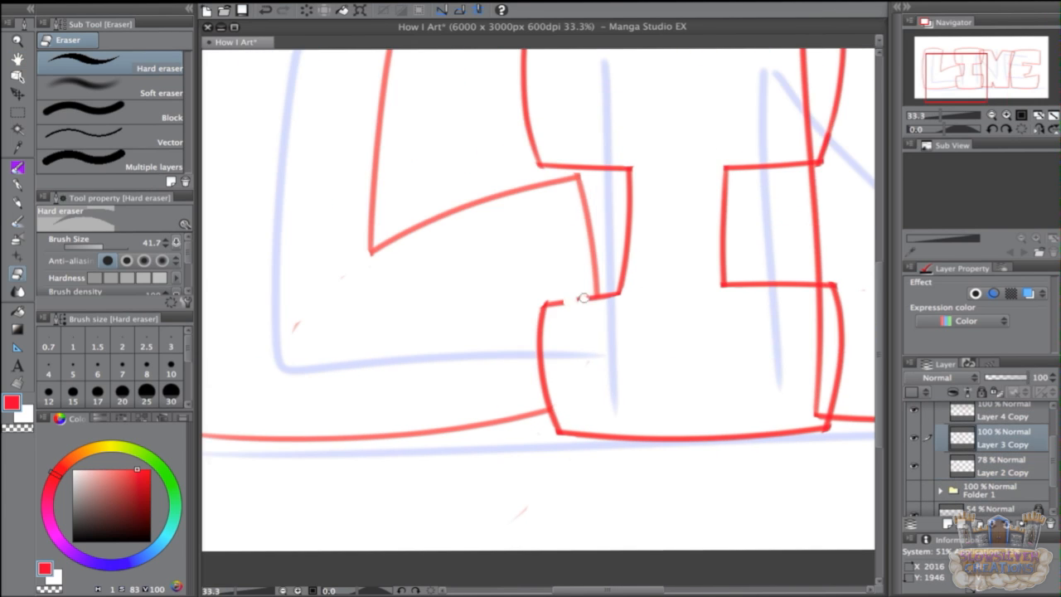
pyautogui.moveTo(583, 296); pyautogui.dragTo(548, 399)
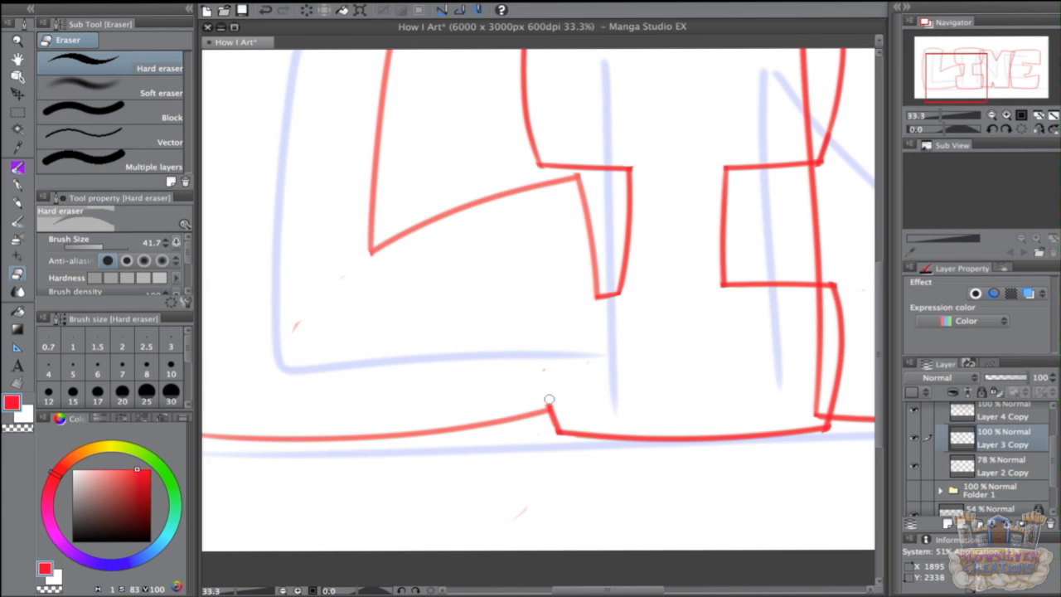
# - Erase the overlapping outlines between the I and the N on Layer 3 Copy and Layer 4 Copy
pyautogui.moveTo(738, 365); pyautogui.dragTo(539, 344)
pyautogui.moveTo(636, 267)
pyautogui.mouseDown()
pyautogui.moveTo(644, 322)
pyautogui.moveTo(626, 390)
pyautogui.mouseUp()
pyautogui.moveTo(655, 249); pyautogui.dragTo(684, 424)
pyautogui.moveTo(680, 176); pyautogui.dragTo(656, 314)
pyautogui.moveTo(729, 461); pyautogui.dragTo(691, 261)
pyautogui.click(1003, 413)
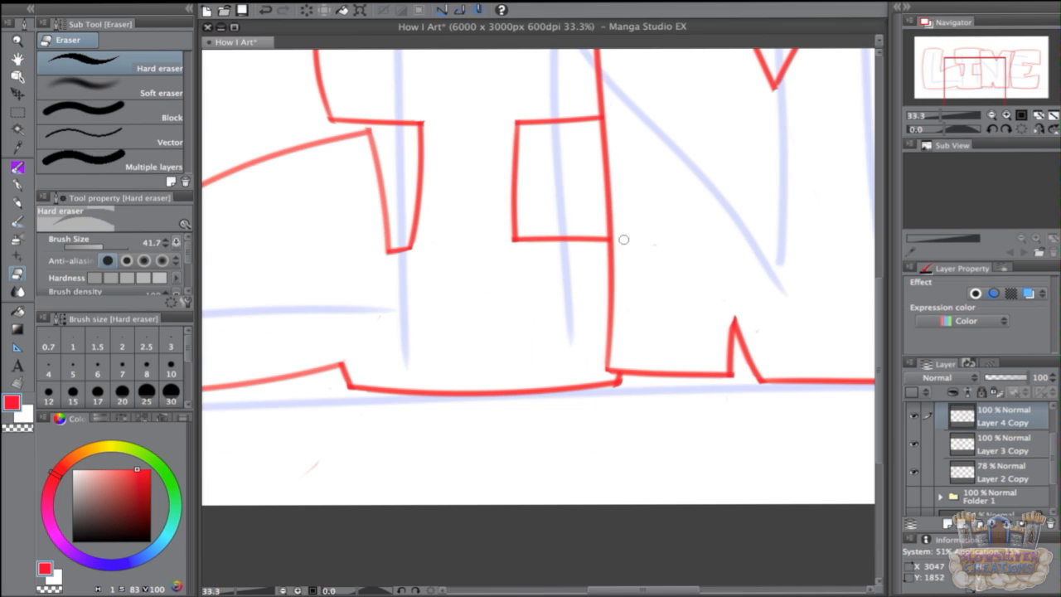
pyautogui.moveTo(612, 249); pyautogui.dragTo(612, 370)
pyautogui.moveTo(686, 255); pyautogui.dragTo(640, 462)
pyautogui.moveTo(586, 180)
pyautogui.mouseDown()
pyautogui.moveTo(550, 213)
pyautogui.moveTo(558, 319)
pyautogui.mouseUp()
# - Erase the overlapping outlines where the N meets the E on Layer 4 Copy and Layer 5 Copy
pyautogui.moveTo(795, 223); pyautogui.dragTo(470, 172)
pyautogui.moveTo(582, 143)
pyautogui.mouseDown()
pyautogui.moveTo(592, 145)
pyautogui.moveTo(557, 338)
pyautogui.mouseUp()
pyautogui.moveTo(630, 386)
pyautogui.mouseDown()
pyautogui.moveTo(704, 336)
pyautogui.moveTo(701, 303)
pyautogui.mouseUp()
pyautogui.click(1003, 427)
pyautogui.moveTo(644, 85); pyautogui.dragTo(622, 247)
pyautogui.moveTo(624, 131); pyautogui.dragTo(622, 172)
# - Merge the four copied letter layers down into Layer 2 Copy and hide the rough sketch on Layer 1
pyautogui.press('super+minus')
pyautogui.press('super+minus')
pyautogui.press('super+minus')
pyautogui.moveTo(588, 395)
pyautogui.mouseDown()
pyautogui.moveTo(742, 371)
pyautogui.moveTo(760, 354)
pyautogui.mouseUp()
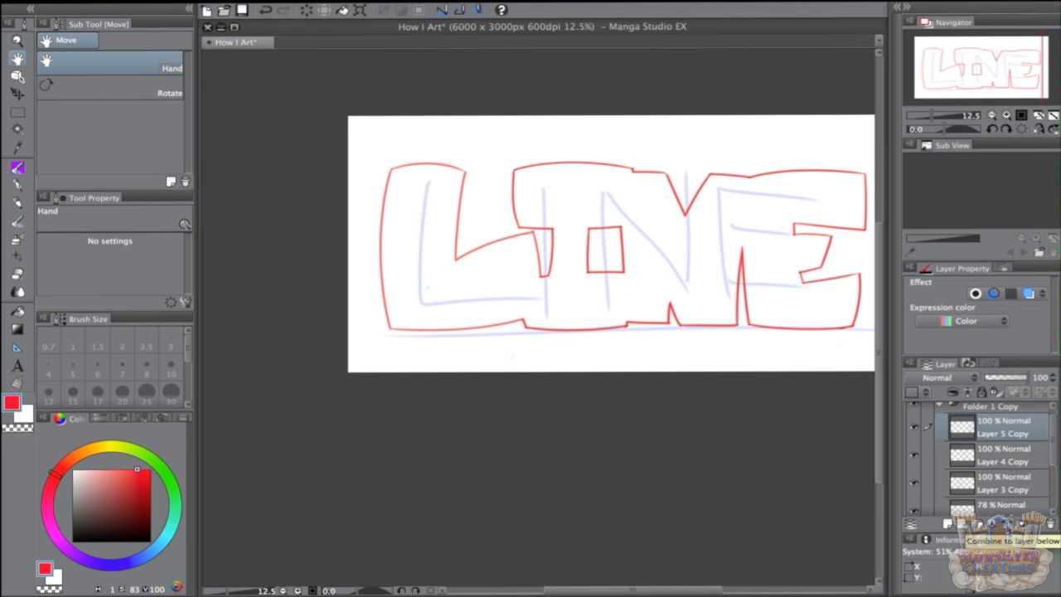
pyautogui.click(1010, 528)
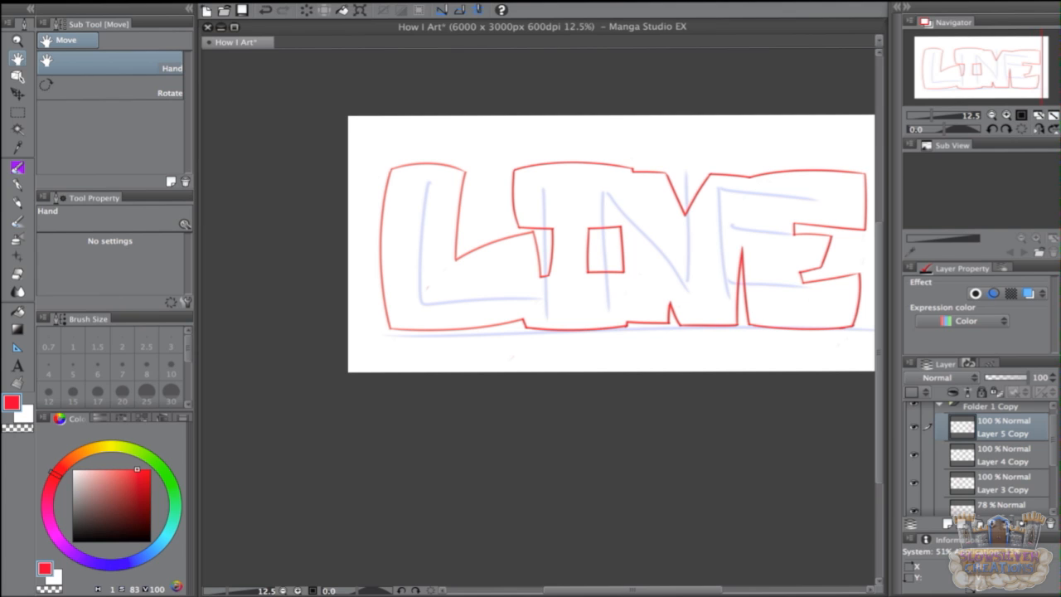
pyautogui.click(1010, 527)
pyautogui.click(1010, 528)
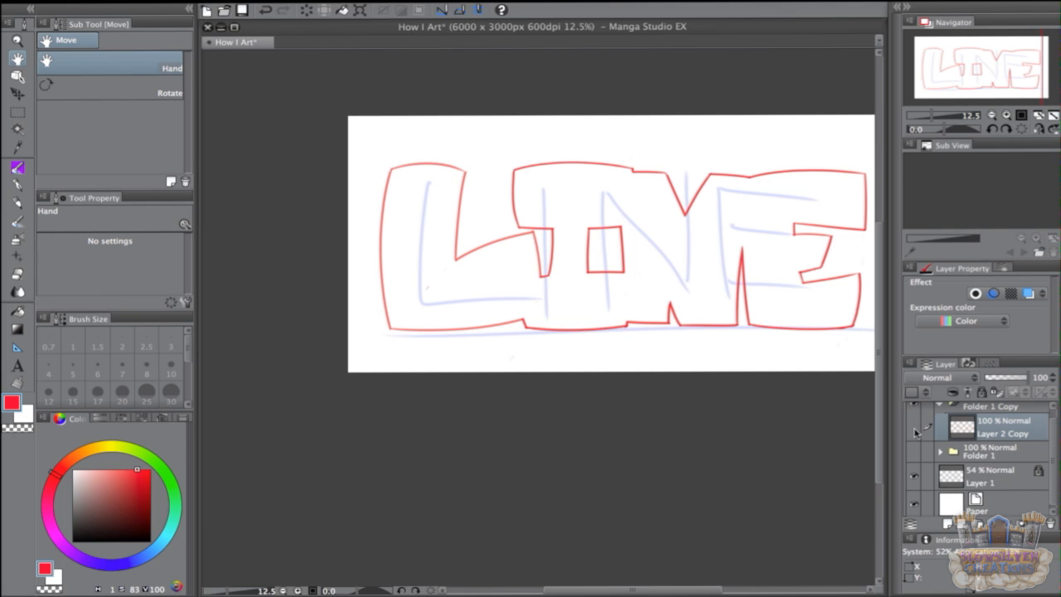
pyautogui.click(915, 430)
pyautogui.click(916, 430)
pyautogui.click(916, 430)
pyautogui.click(914, 481)
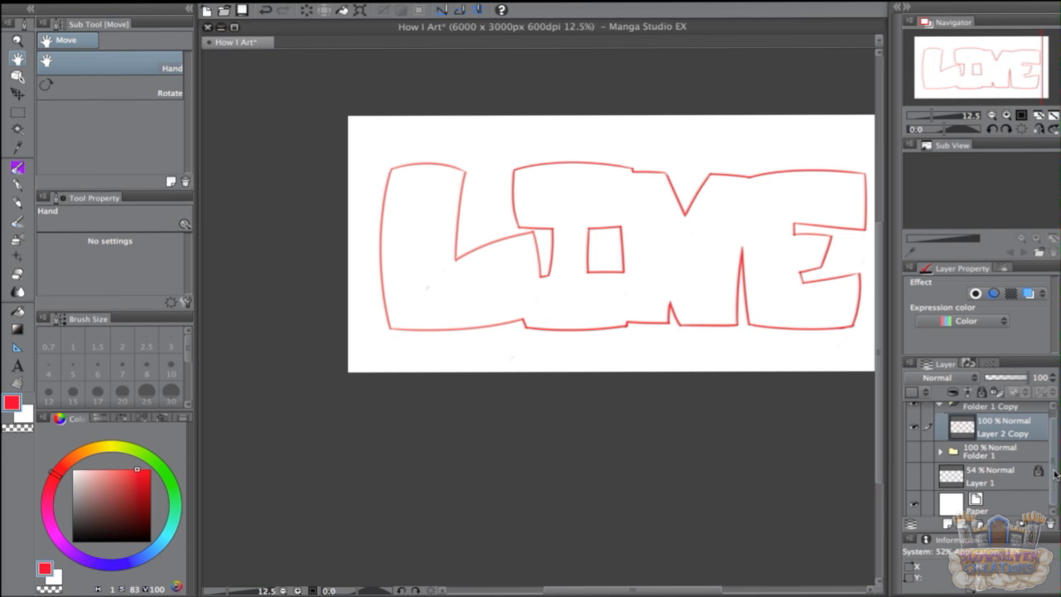
# - Draw a short dividing line between the L and the I near the baseline with the Lighter pencil
pyautogui.scroll(1, 918, 440)
pyautogui.press('super+plus')
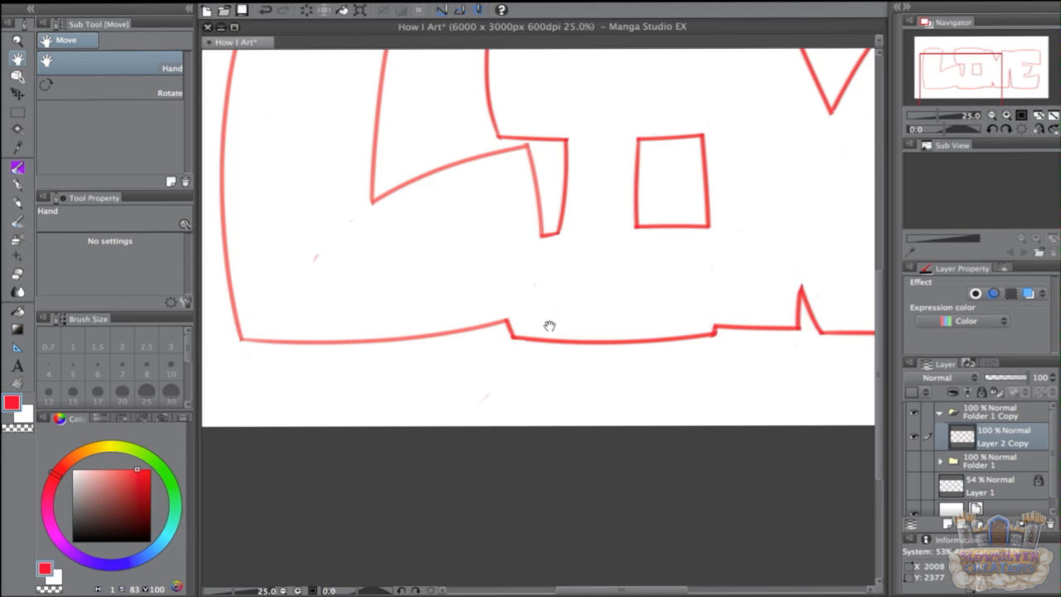
pyautogui.moveTo(550, 324); pyautogui.dragTo(732, 340)
pyautogui.press('p')
pyautogui.press('p')
pyautogui.moveTo(723, 262); pyautogui.dragTo(706, 315)
pyautogui.press('super+z')
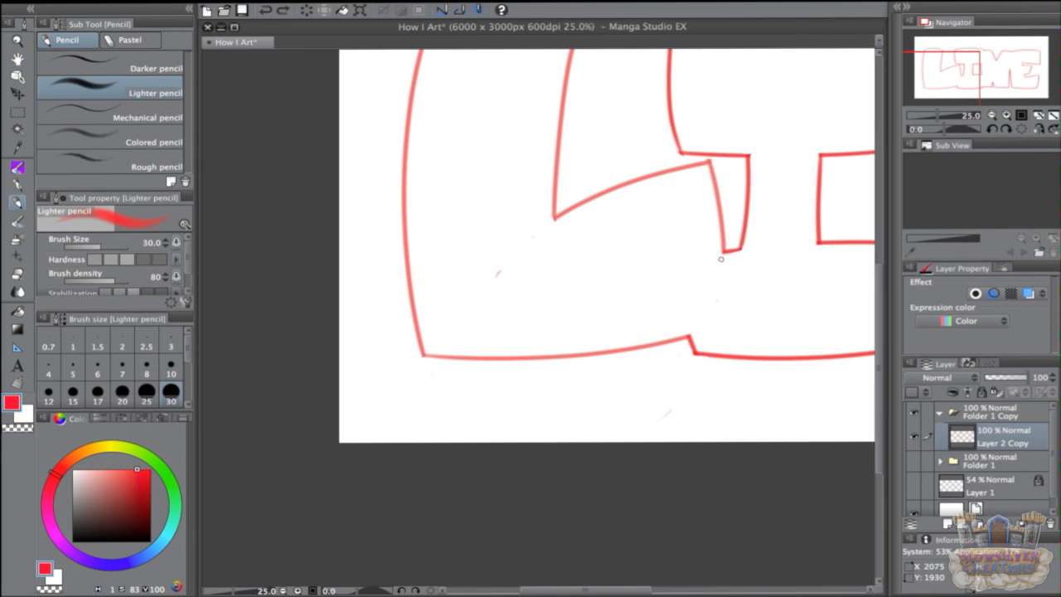
pyautogui.moveTo(723, 260); pyautogui.dragTo(720, 312)
# - Draw short dividing lines between the I and the N and between the N and the E
pyautogui.press('h')
pyautogui.moveTo(782, 252)
pyautogui.mouseDown()
pyautogui.moveTo(702, 200)
pyautogui.moveTo(543, 315)
pyautogui.mouseUp()
pyautogui.press('p')
pyautogui.moveTo(667, 128)
pyautogui.mouseDown()
pyautogui.moveTo(643, 215)
pyautogui.moveTo(655, 204)
pyautogui.mouseUp()
pyautogui.press('super+z')
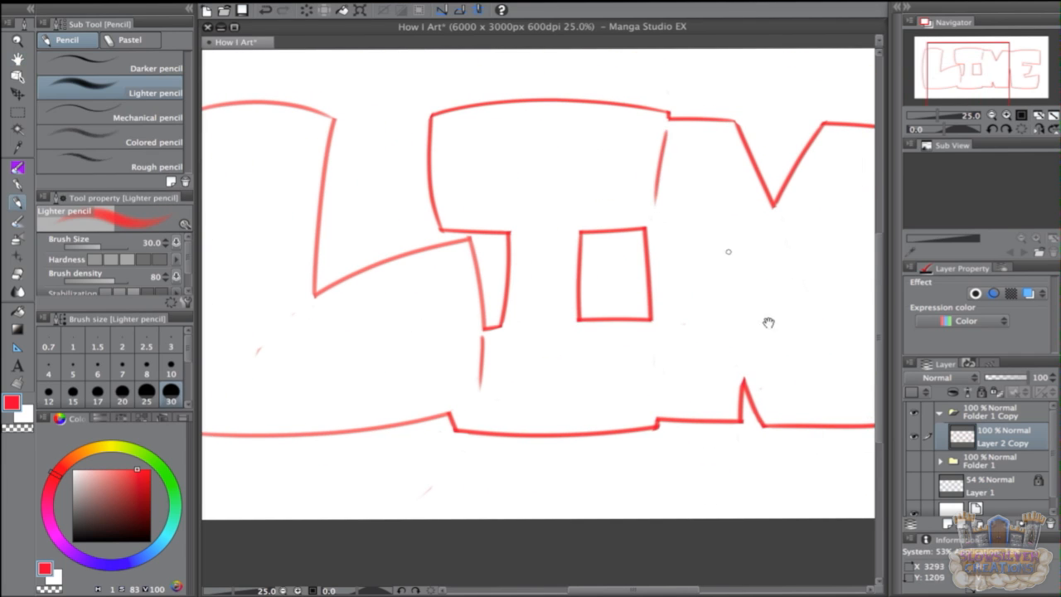
pyautogui.moveTo(768, 323); pyautogui.dragTo(581, 274)
pyautogui.press('super+minus')
# - Collapse Folder 1 Copy and lower its opacity to 44%
pyautogui.click(18, 94)
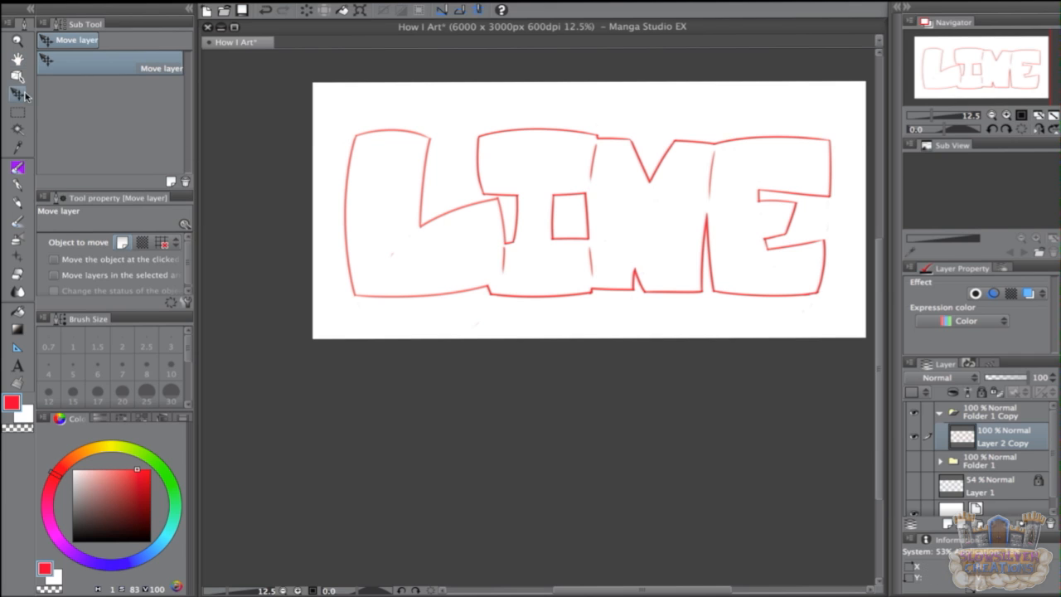
pyautogui.press('super+plus')
pyautogui.press('h')
pyautogui.click(939, 412)
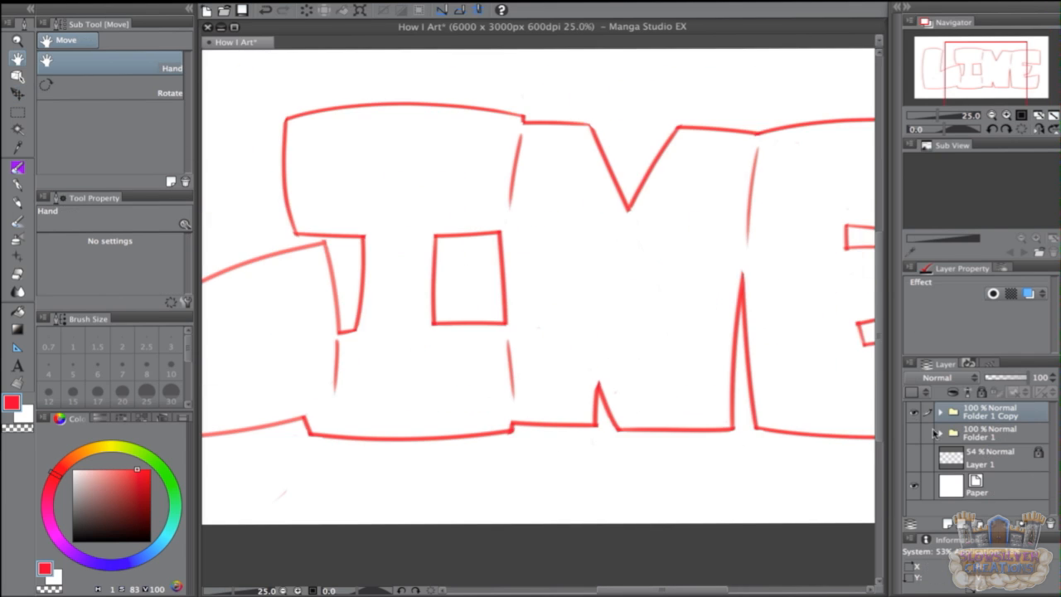
pyautogui.click(914, 412)
pyautogui.click(915, 412)
pyautogui.press('super+minus')
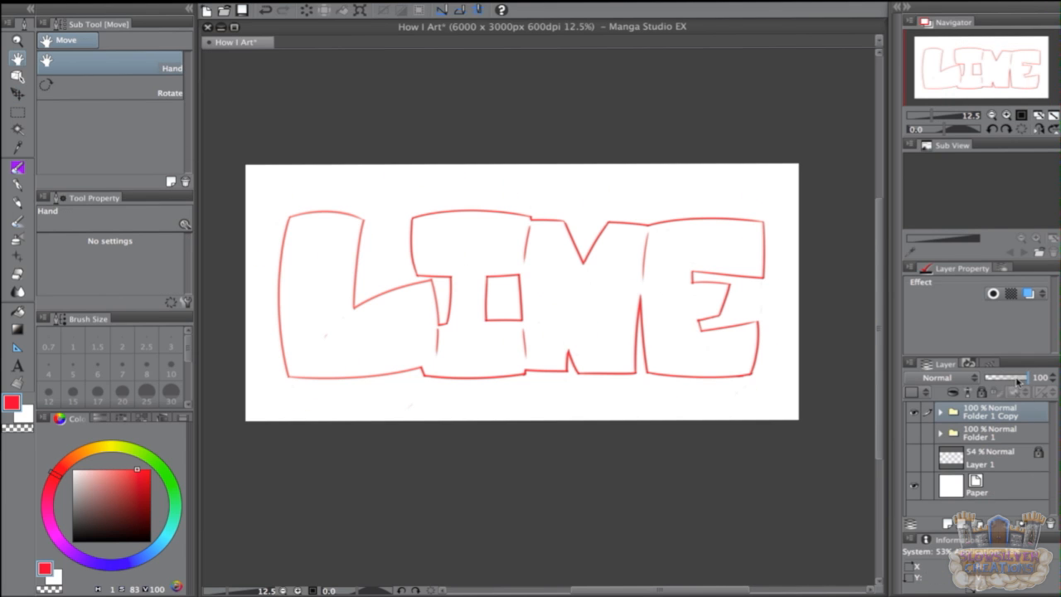
pyautogui.moveTo(1018, 381); pyautogui.dragTo(1009, 380)
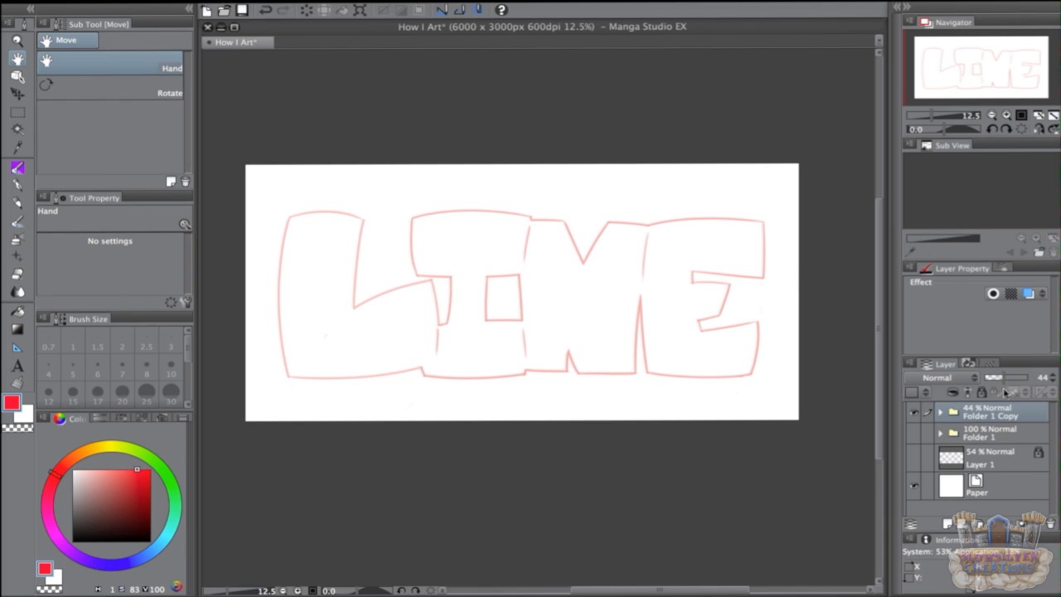
# - Add a new layer above Folder 1 Copy and choose black and the G-pen for inking
pyautogui.click(948, 522)
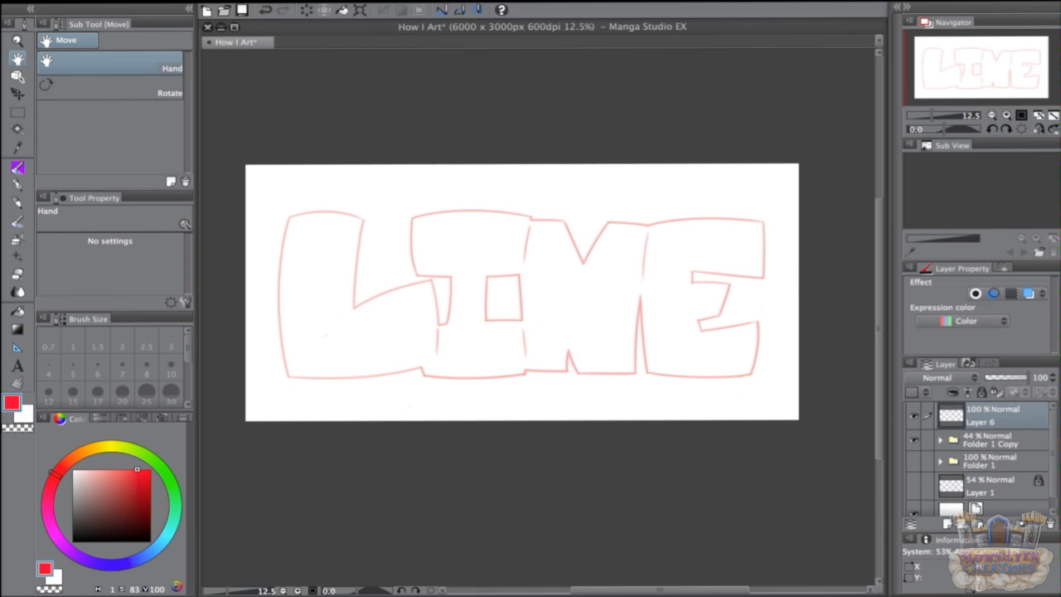
pyautogui.moveTo(596, 359); pyautogui.dragTo(619, 346)
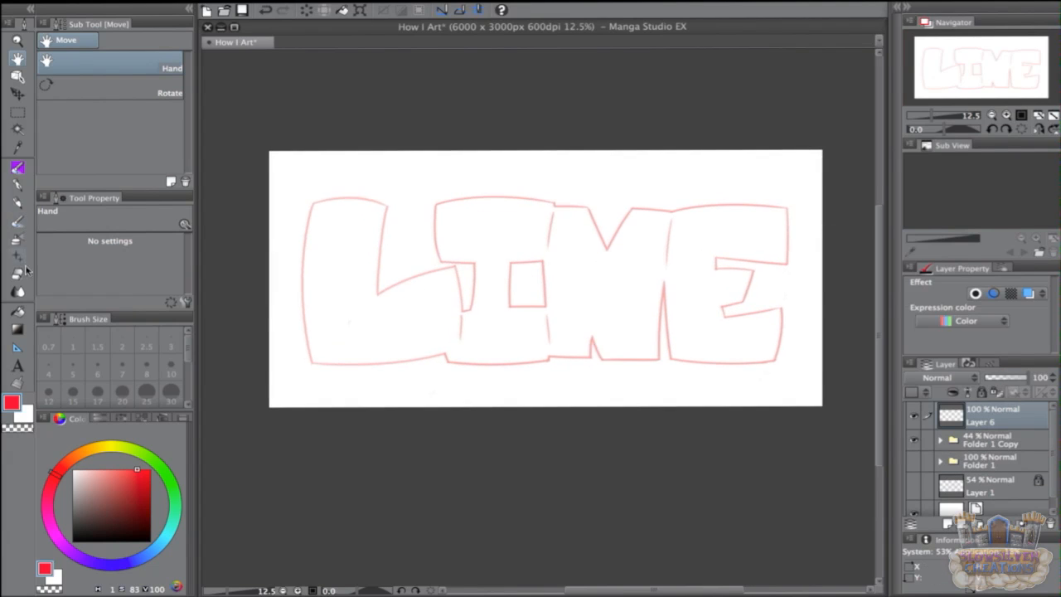
pyautogui.click(72, 542)
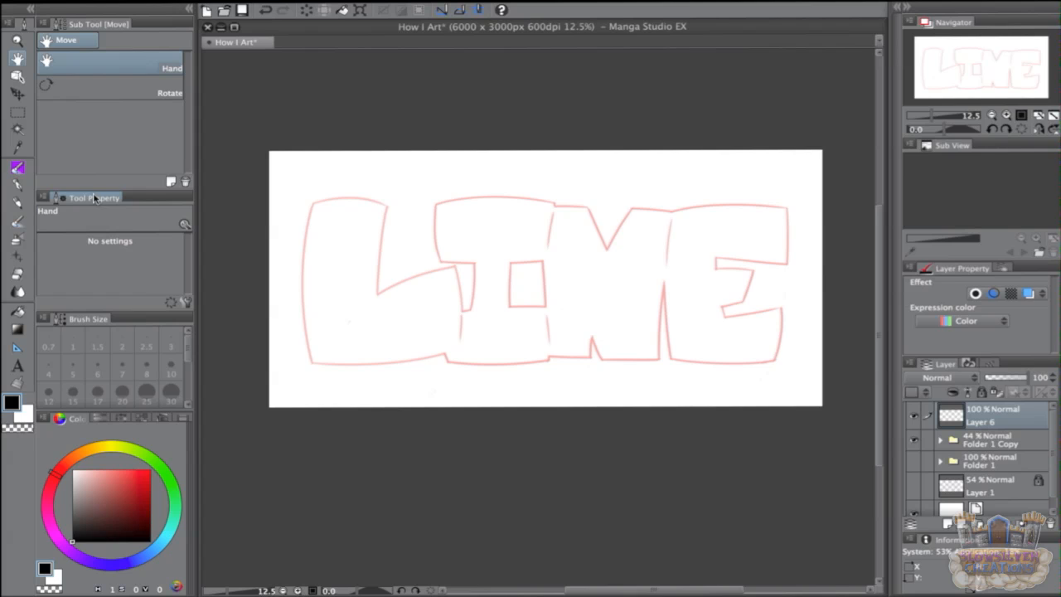
pyautogui.click(21, 184)
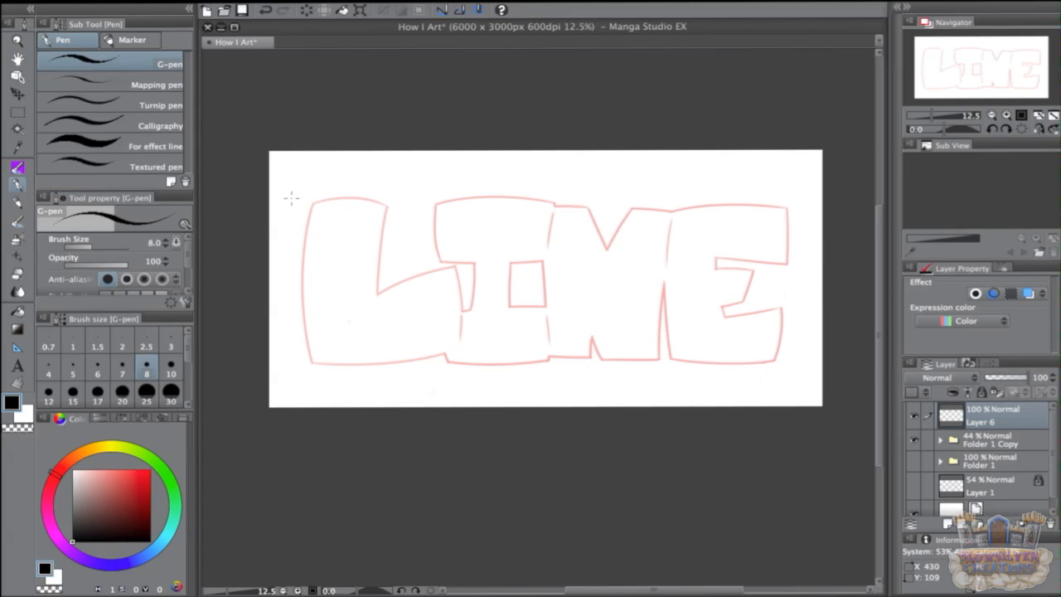
# - Try inking the inner vertical edge of the L with the G-pen at size 8, undoing the strokes
pyautogui.moveTo(480, 169)
pyautogui.mouseDown()
pyautogui.moveTo(406, 218)
pyautogui.moveTo(553, 406)
pyautogui.mouseUp()
pyautogui.hotkey('ctrl', 'z')
pyautogui.hotkey('ctrl', '+')
pyautogui.hotkey('ctrl', '+')
pyautogui.moveTo(306, 275)
pyautogui.mouseDown()
pyautogui.moveTo(591, 298)
pyautogui.moveTo(635, 280)
pyautogui.mouseUp()
pyautogui.moveTo(568, 98); pyautogui.dragTo(552, 376)
pyautogui.hotkey('ctrl', 'z')
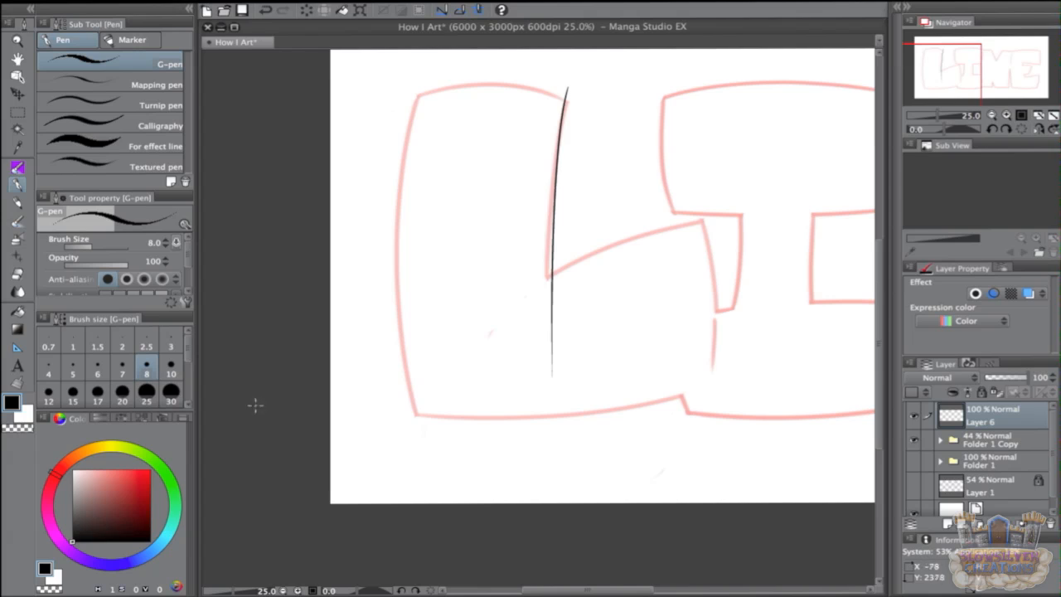
pyautogui.hotkey('ctrl', 'z')
# - Set the G-pen to size 15 and try inking the L's inner vertical edge, undoing each stroke
pyautogui.click(73, 394)
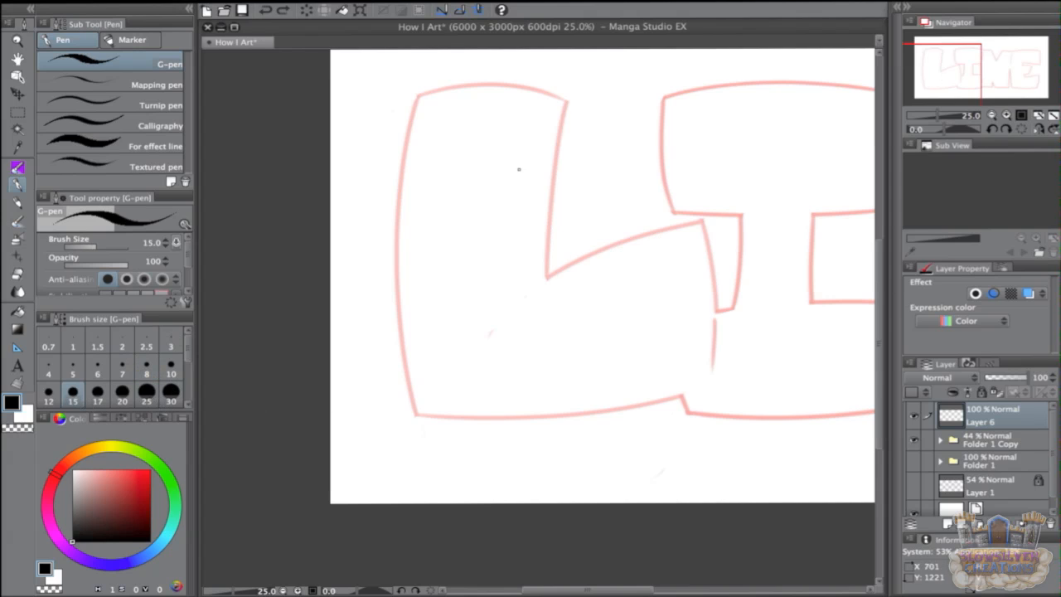
pyautogui.moveTo(566, 90); pyautogui.dragTo(549, 358)
pyautogui.hotkey('ctrl', 'z')
pyautogui.hotkey('ctrl', 'z')
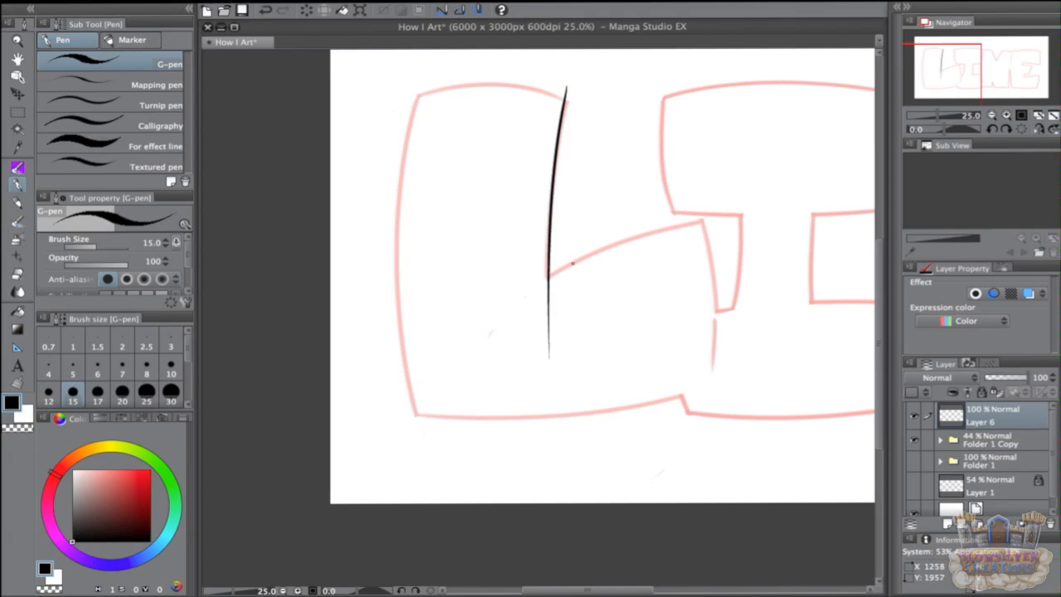
pyautogui.hotkey('ctrl', 'z')
pyautogui.moveTo(567, 91); pyautogui.dragTo(548, 373)
pyautogui.hotkey('ctrl', 'z')
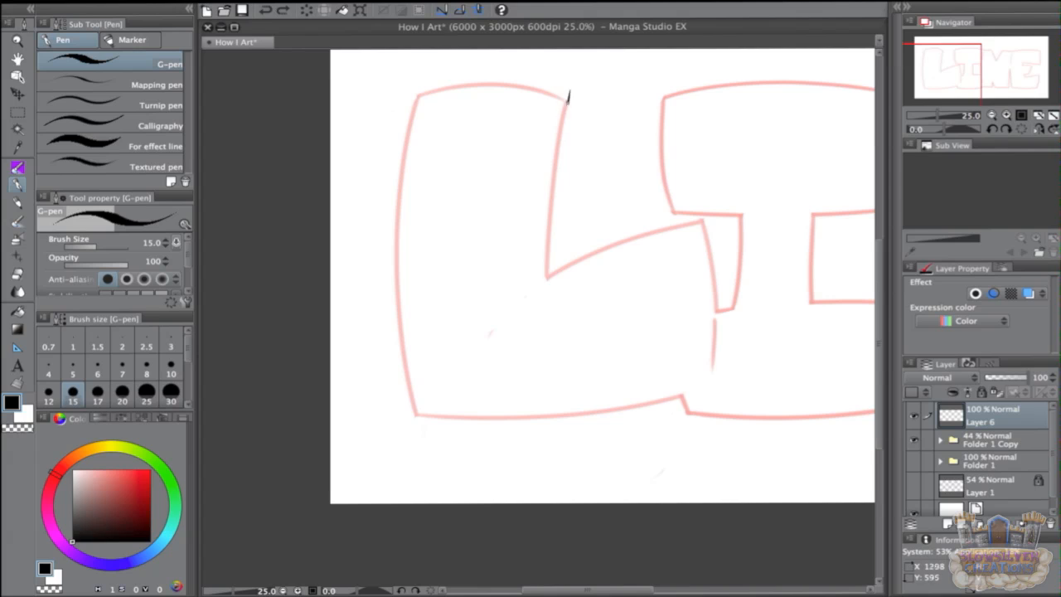
pyautogui.hotkey('ctrl', 'z')
pyautogui.moveTo(568, 93); pyautogui.dragTo(552, 399)
pyautogui.hotkey('ctrl', 'z')
# - Ink the L's top edge, inner vertical edge and outer left side with long strokes that overshoot the corners
pyautogui.moveTo(391, 106)
pyautogui.mouseDown()
pyautogui.moveTo(550, 88)
pyautogui.moveTo(647, 118)
pyautogui.moveTo(552, 91)
pyautogui.moveTo(630, 129)
pyautogui.moveTo(459, 87)
pyautogui.moveTo(657, 163)
pyautogui.mouseUp()
pyautogui.hotkey('ctrl', 'z')
pyautogui.hotkey('ctrl', 'z')
pyautogui.hotkey('ctrl', 'z')
pyautogui.moveTo(568, 91)
pyautogui.mouseDown()
pyautogui.moveTo(547, 378)
pyautogui.moveTo(562, 137)
pyautogui.moveTo(556, 363)
pyautogui.mouseUp()
pyautogui.hotkey('ctrl', 'z')
pyautogui.moveTo(417, 85)
pyautogui.mouseDown()
pyautogui.moveTo(406, 302)
pyautogui.moveTo(415, 481)
pyautogui.moveTo(390, 304)
pyautogui.moveTo(416, 501)
pyautogui.moveTo(405, 149)
pyautogui.moveTo(434, 492)
pyautogui.mouseUp()
pyautogui.hotkey('ctrl', 'z')
pyautogui.hotkey('ctrl', 'z')
# - Ink the L's bottom edge with a curved stroke and add the short slanted edge where it meets the I
pyautogui.moveTo(398, 415); pyautogui.dragTo(822, 372)
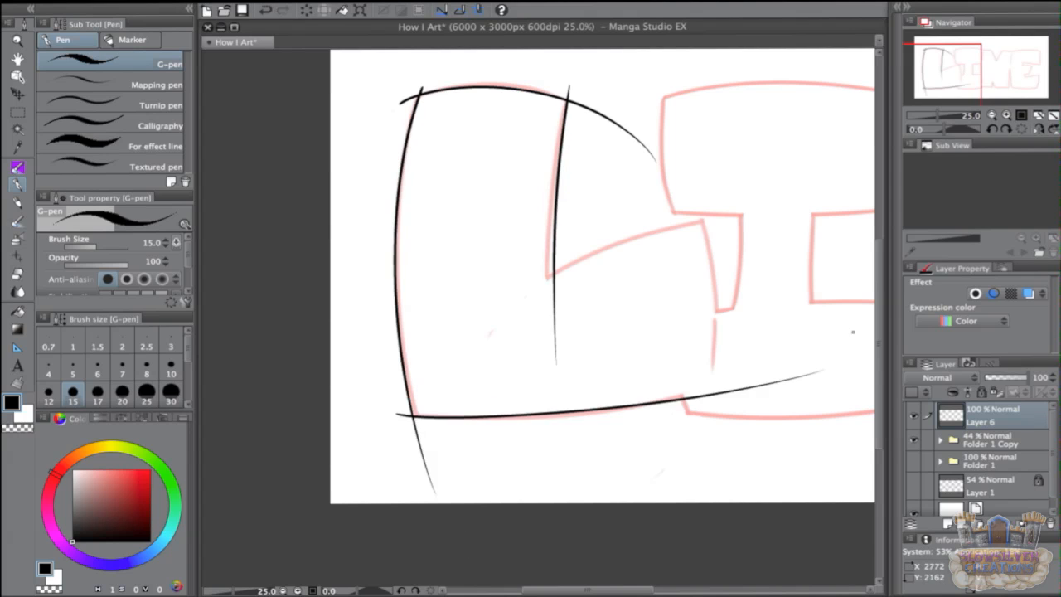
pyautogui.hotkey('ctrl', 'z')
pyautogui.moveTo(397, 417); pyautogui.dragTo(811, 321)
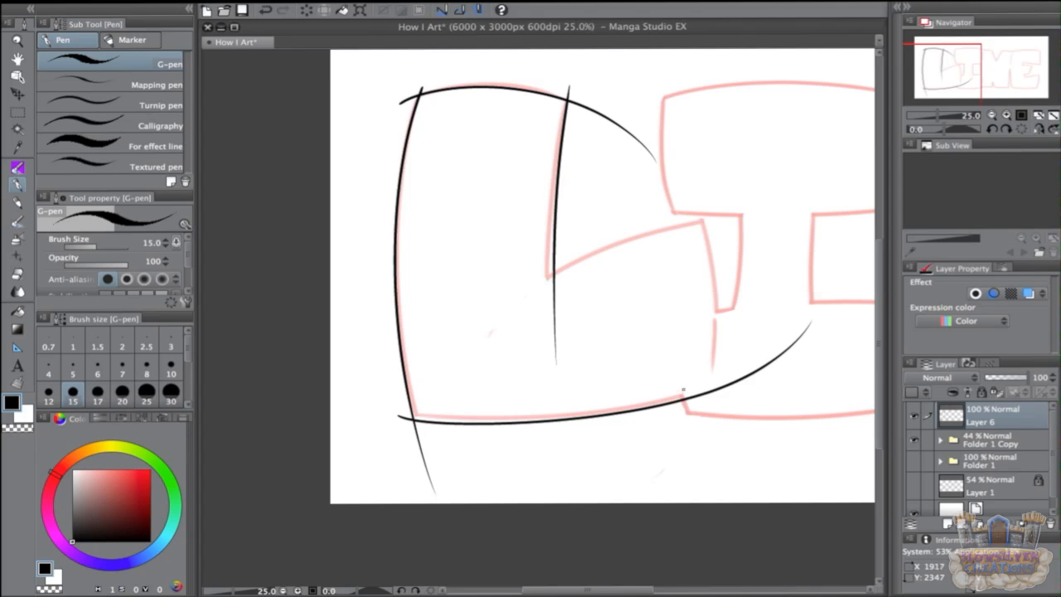
pyautogui.moveTo(683, 390); pyautogui.dragTo(705, 466)
pyautogui.hotkey('ctrl', 'z')
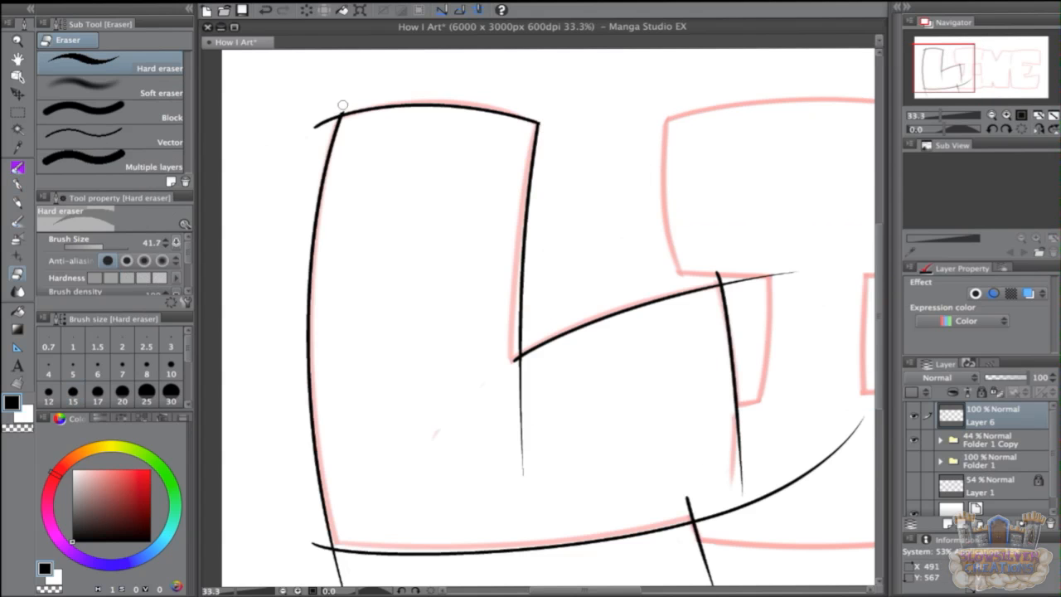
# - Erase the overshooting line ends at the L's corners with the Hard eraser
pyautogui.moveTo(344, 107); pyautogui.dragTo(319, 123)
pyautogui.moveTo(510, 352)
pyautogui.mouseDown()
pyautogui.moveTo(527, 141)
pyautogui.moveTo(541, 263)
pyautogui.mouseUp()
pyautogui.moveTo(737, 79); pyautogui.dragTo(614, 141)
pyautogui.moveTo(618, 332); pyautogui.dragTo(597, 202)
pyautogui.moveTo(737, 145)
pyautogui.mouseDown()
pyautogui.moveTo(570, 246)
pyautogui.moveTo(558, 223)
pyautogui.mouseUp()
pyautogui.moveTo(567, 229); pyautogui.dragTo(639, 219)
pyautogui.moveTo(303, 358); pyautogui.dragTo(278, 262)
# - Ink the I's top edge and left side and the outline of the narrow gap between the L and the I
pyautogui.moveTo(655, 67)
pyautogui.mouseDown()
pyautogui.moveTo(622, 259)
pyautogui.moveTo(565, 180)
pyautogui.mouseUp()
pyautogui.moveTo(550, 293); pyautogui.dragTo(641, 280)
pyautogui.moveTo(591, 151); pyautogui.dragTo(572, 347)
pyautogui.moveTo(484, 156); pyautogui.dragTo(691, 172)
pyautogui.moveTo(543, 51); pyautogui.dragTo(556, 173)
pyautogui.moveTo(505, 131); pyautogui.dragTo(519, 310)
pyautogui.moveTo(266, 78); pyautogui.dragTo(665, 92)
pyautogui.moveTo(321, 77); pyautogui.dragTo(569, 114)
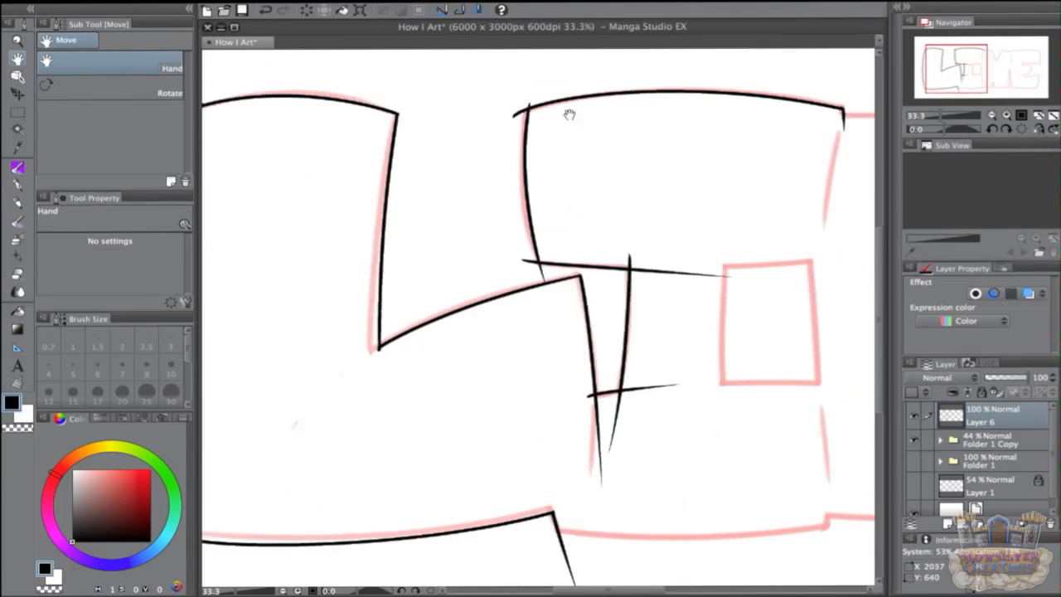
# - Erase the overshooting line ends around the I's left side and the gap between the L and the I
pyautogui.moveTo(572, 273)
pyautogui.mouseDown()
pyautogui.moveTo(559, 212)
pyautogui.moveTo(524, 201)
pyautogui.mouseUp()
pyautogui.moveTo(716, 214); pyautogui.dragTo(623, 204)
pyautogui.moveTo(726, 341); pyautogui.dragTo(718, 216)
pyautogui.moveTo(591, 264); pyautogui.dragTo(600, 214)
pyautogui.moveTo(583, 298); pyautogui.dragTo(576, 214)
pyautogui.moveTo(660, 197); pyautogui.dragTo(604, 210)
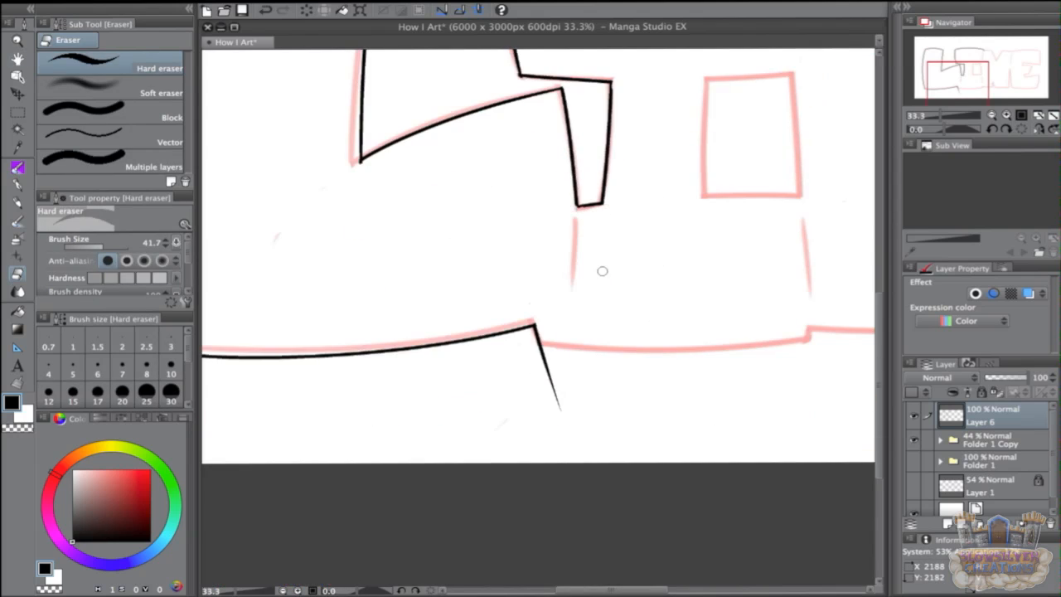
pyautogui.moveTo(602, 271); pyautogui.dragTo(481, 187)
# - Try inking the I's bottom edge with the G-pen
pyautogui.press('p')
pyautogui.press('super+z')
pyautogui.moveTo(407, 252)
pyautogui.mouseDown()
pyautogui.moveTo(532, 259)
pyautogui.moveTo(820, 228)
pyautogui.mouseUp()
pyautogui.press('super+minus')
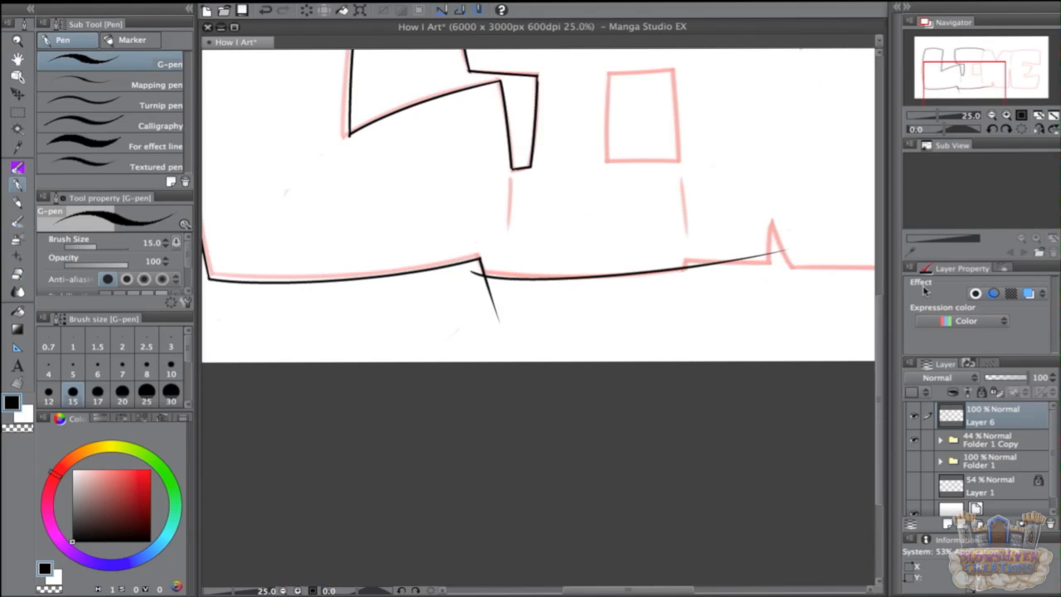
# - Rotate the canvas to -60 degrees, try the I's bottom edge again, and return the rotation to 0
pyautogui.click(993, 129)
pyautogui.click(993, 130)
pyautogui.click(994, 130)
pyautogui.click(993, 130)
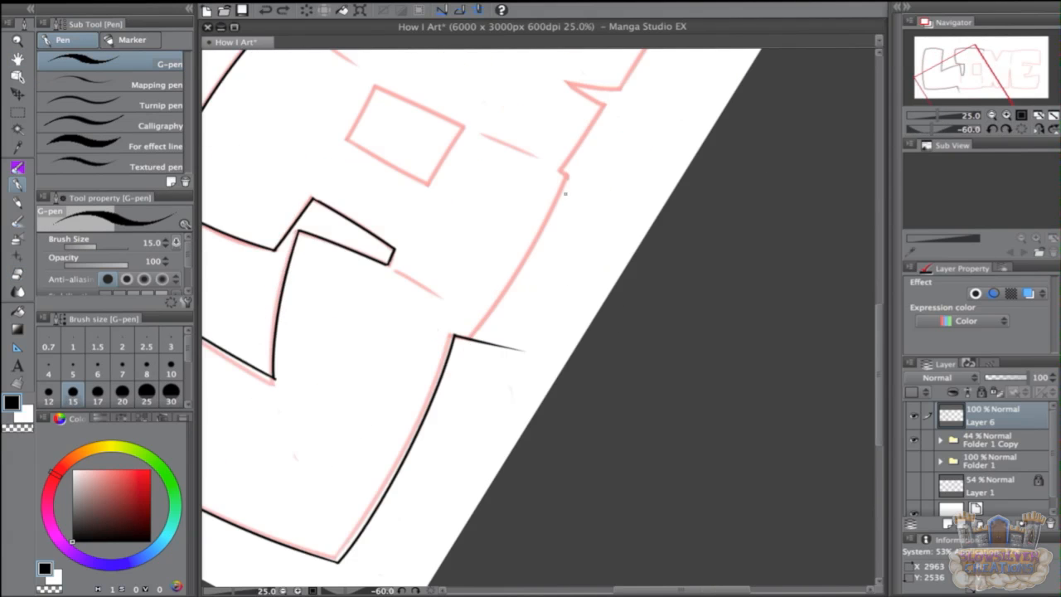
pyautogui.moveTo(570, 160)
pyautogui.mouseDown()
pyautogui.moveTo(555, 209)
pyautogui.moveTo(442, 378)
pyautogui.moveTo(544, 246)
pyautogui.moveTo(588, 123)
pyautogui.mouseUp()
pyautogui.press('super+z')
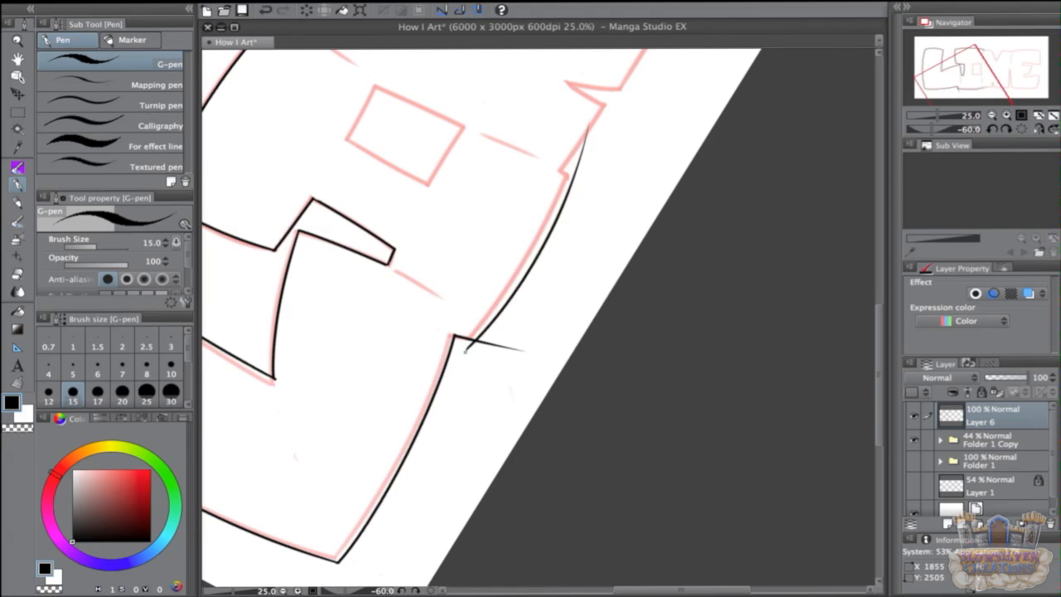
pyautogui.press('super+z')
pyautogui.moveTo(466, 352)
pyautogui.mouseDown()
pyautogui.moveTo(495, 322)
pyautogui.moveTo(592, 102)
pyautogui.mouseUp()
pyautogui.press('super+z')
pyautogui.moveTo(490, 314); pyautogui.dragTo(595, 118)
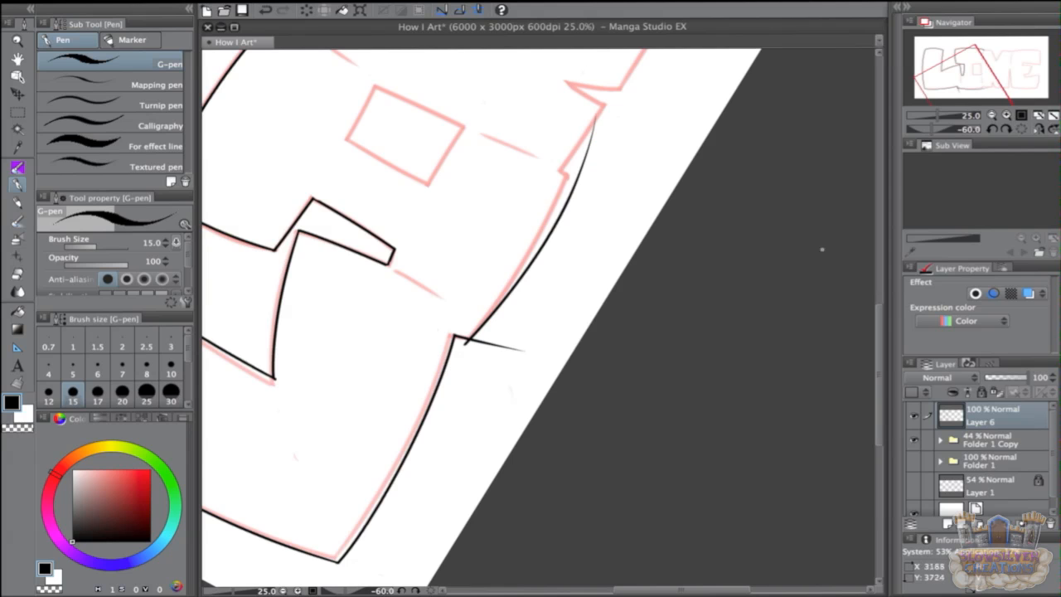
pyautogui.click(1006, 130)
pyautogui.click(1007, 131)
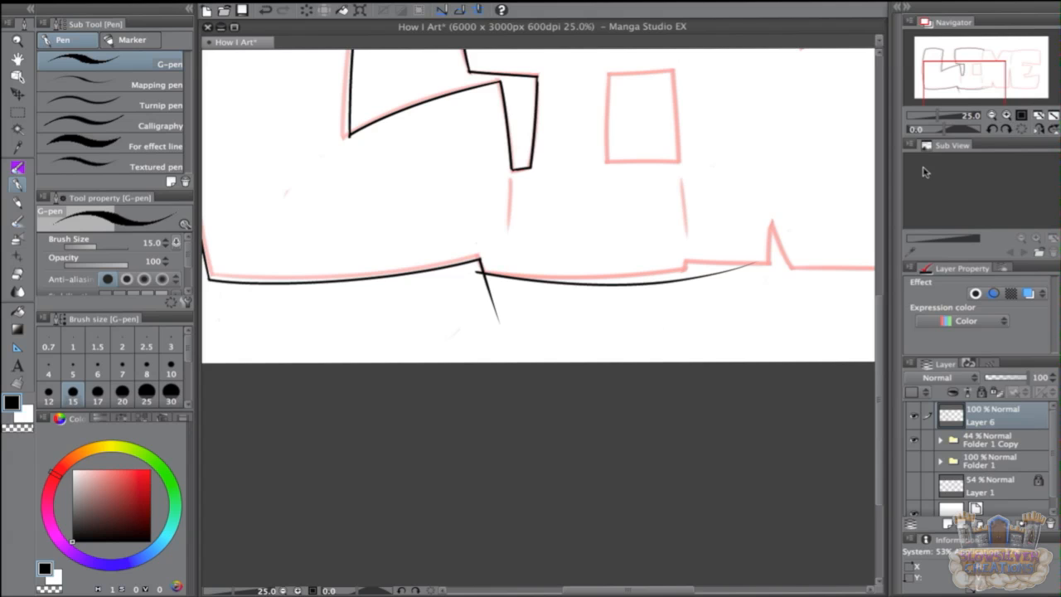
# - Ink the I's bottom edge and the small step beside the N, and erase the overshooting ends
pyautogui.moveTo(477, 272); pyautogui.dragTo(761, 246)
pyautogui.moveTo(687, 252); pyautogui.dragTo(684, 294)
pyautogui.press('e')
pyautogui.moveTo(668, 175); pyautogui.dragTo(570, 220)
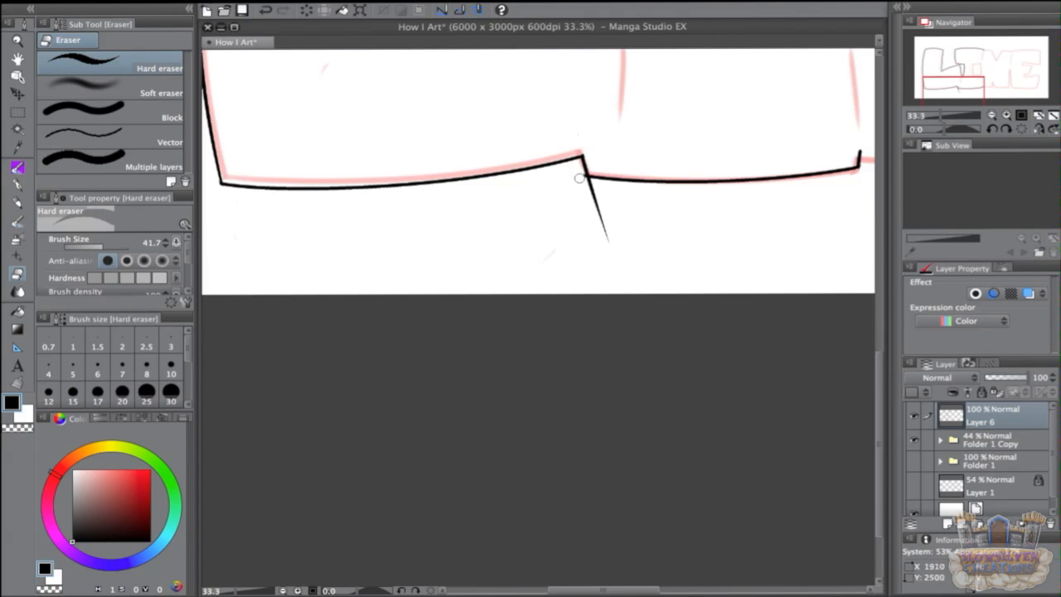
pyautogui.moveTo(583, 176); pyautogui.dragTo(606, 237)
# - Ink the four sides of the square opening between the I and the N
pyautogui.moveTo(637, 190); pyautogui.dragTo(654, 377)
pyautogui.moveTo(536, 201); pyautogui.dragTo(734, 184)
pyautogui.moveTo(547, 315); pyautogui.dragTo(750, 326)
pyautogui.moveTo(553, 188); pyautogui.dragTo(550, 381)
# - Erase the line ends that overshoot the corners of the square opening
pyautogui.press('e')
pyautogui.moveTo(553, 189); pyautogui.dragTo(544, 199)
pyautogui.hotkey('ctrl', 'z')
pyautogui.moveTo(641, 190); pyautogui.dragTo(733, 184)
pyautogui.moveTo(748, 326); pyautogui.dragTo(654, 320)
pyautogui.moveTo(650, 326); pyautogui.dragTo(658, 372)
pyautogui.moveTo(550, 322); pyautogui.dragTo(552, 382)
# - Ink the N's top edges, the V-shaped notch between them and the short edge at its upper right corner
pyautogui.press('p')
pyautogui.moveTo(451, 170); pyautogui.dragTo(673, 176)
pyautogui.press('e')
pyautogui.moveTo(547, 160)
pyautogui.mouseDown()
pyautogui.moveTo(642, 368)
pyautogui.moveTo(674, 178)
pyautogui.mouseUp()
pyautogui.moveTo(511, 156); pyautogui.dragTo(396, 363)
pyautogui.moveTo(495, 158); pyautogui.dragTo(690, 173)
pyautogui.moveTo(615, 159); pyautogui.dragTo(603, 223)
# - Erase the overshooting line ends at the N's top corners and below the V-shaped notch
pyautogui.press('e')
pyautogui.moveTo(692, 172); pyautogui.dragTo(618, 165)
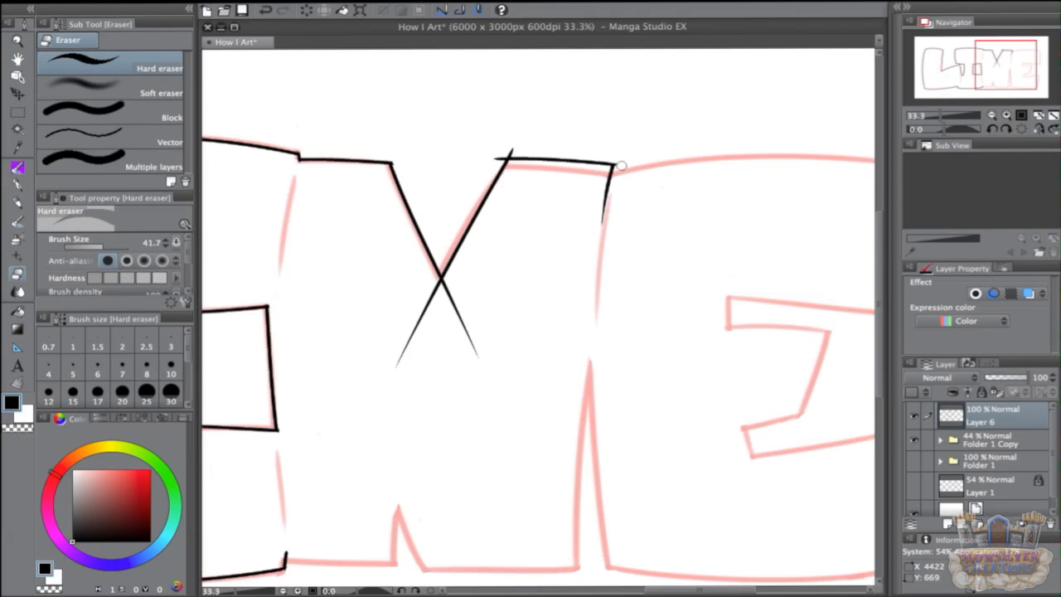
pyautogui.moveTo(573, 308); pyautogui.dragTo(646, 218)
pyautogui.moveTo(550, 269); pyautogui.dragTo(517, 198)
# - Ink the N's left foot and the vertical side of its small bottom notch, and trim the overshooting corner
pyautogui.press('p')
pyautogui.moveTo(442, 222); pyautogui.dragTo(652, 218)
pyautogui.moveTo(561, 227); pyautogui.dragTo(569, 119)
pyautogui.press('e')
pyautogui.moveTo(650, 219); pyautogui.dragTo(569, 228)
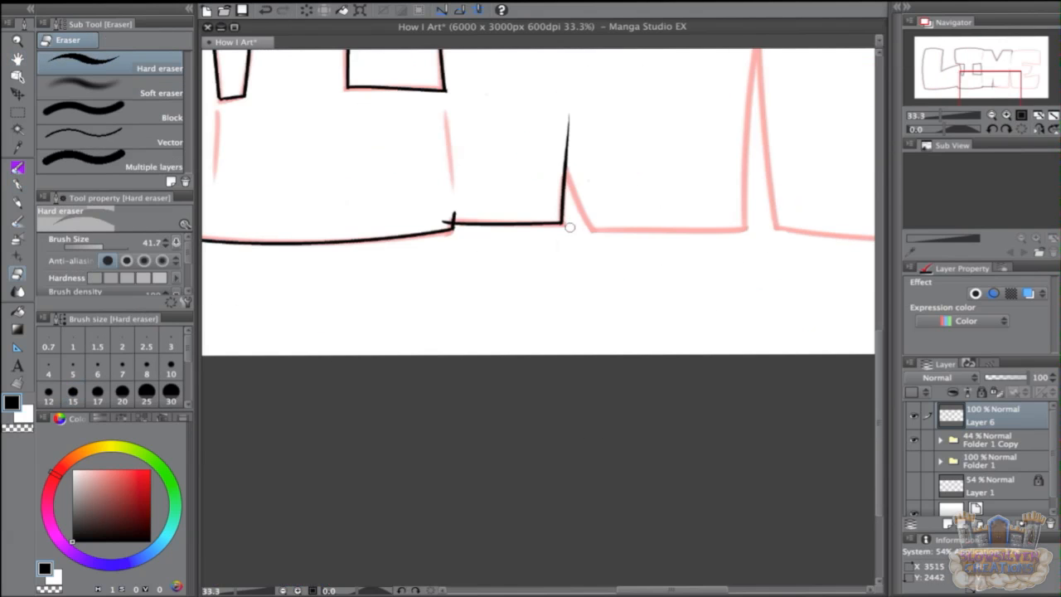
# - Ink the notch's slanted side, the N's right foot and its lower right side, and erase the excess ends
pyautogui.press('p')
pyautogui.moveTo(557, 155); pyautogui.dragTo(620, 290)
pyautogui.moveTo(582, 228); pyautogui.dragTo(846, 223)
pyautogui.moveTo(638, 325); pyautogui.dragTo(593, 421)
pyautogui.moveTo(452, 345); pyautogui.dragTo(475, 391)
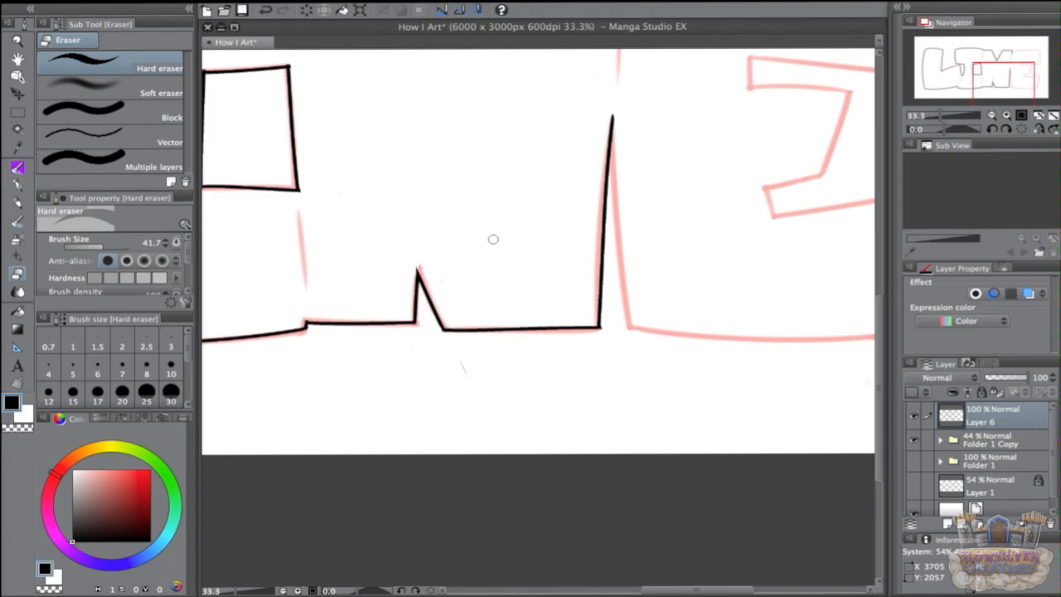
pyautogui.moveTo(663, 208); pyautogui.dragTo(341, 356)
# - Ink the E's top edge, upper right side and the inner edges beneath its upper arm
pyautogui.press('p')
pyautogui.moveTo(309, 83); pyautogui.dragTo(688, 94)
pyautogui.moveTo(619, 64); pyautogui.dragTo(616, 314)
pyautogui.moveTo(421, 205); pyautogui.dragTo(713, 223)
pyautogui.moveTo(528, 237)
pyautogui.mouseDown()
pyautogui.moveTo(482, 355)
pyautogui.moveTo(499, 327)
pyautogui.mouseUp()
# - Erase the overshooting line ends around the E's upper arm and inner opening
pyautogui.press('e')
pyautogui.moveTo(544, 123); pyautogui.dragTo(602, 143)
pyautogui.moveTo(443, 92); pyautogui.dragTo(433, 125)
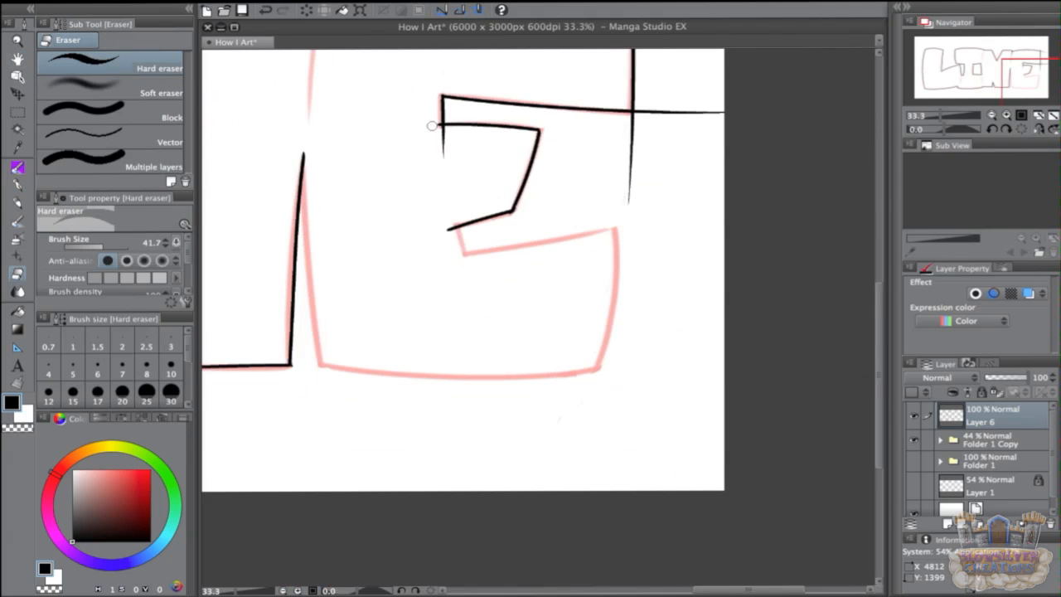
pyautogui.moveTo(558, 157)
pyautogui.mouseDown()
pyautogui.moveTo(746, 154)
pyautogui.moveTo(549, 246)
pyautogui.mouseUp()
# - Ink the E's lower arm, lower right side, bottom edge and lower left side
pyautogui.press('p')
pyautogui.moveTo(472, 194); pyautogui.dragTo(497, 285)
pyautogui.moveTo(476, 224); pyautogui.dragTo(730, 197)
pyautogui.moveTo(635, 206); pyautogui.dragTo(585, 441)
pyautogui.moveTo(325, 341); pyautogui.dragTo(729, 310)
pyautogui.moveTo(317, 137); pyautogui.dragTo(348, 443)
# - Erase the overshooting line ends at the E's lower corners, lower arm and top right corner
pyautogui.press('e')
pyautogui.moveTo(318, 128); pyautogui.dragTo(325, 157)
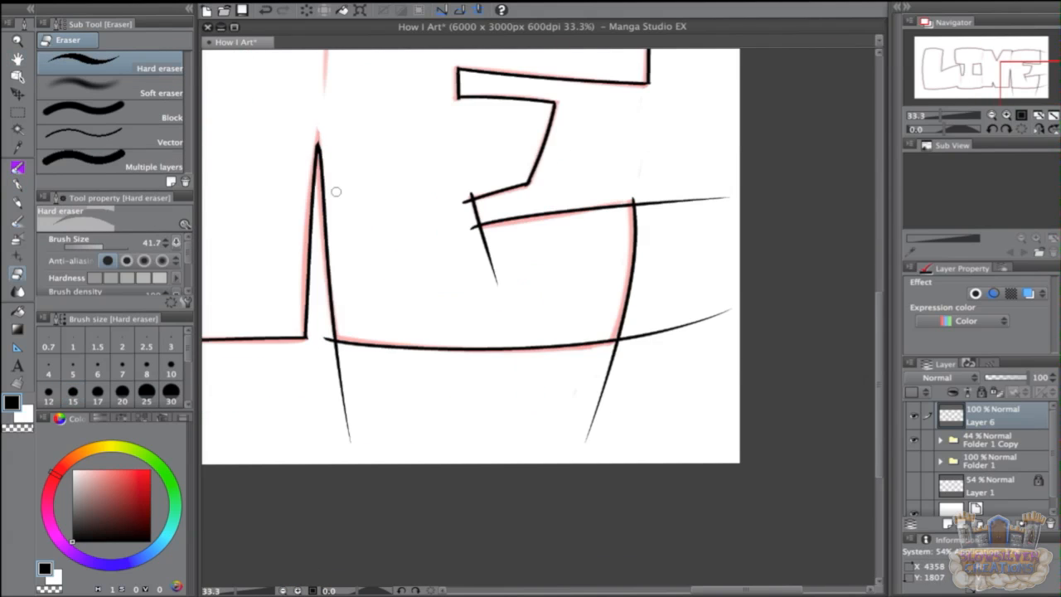
pyautogui.moveTo(334, 342); pyautogui.dragTo(343, 442)
pyautogui.moveTo(469, 192); pyautogui.dragTo(496, 286)
pyautogui.moveTo(642, 199); pyautogui.dragTo(730, 197)
pyautogui.moveTo(729, 309)
pyautogui.mouseDown()
pyautogui.moveTo(618, 347)
pyautogui.moveTo(585, 441)
pyautogui.mouseUp()
pyautogui.moveTo(581, 249); pyautogui.dragTo(615, 399)
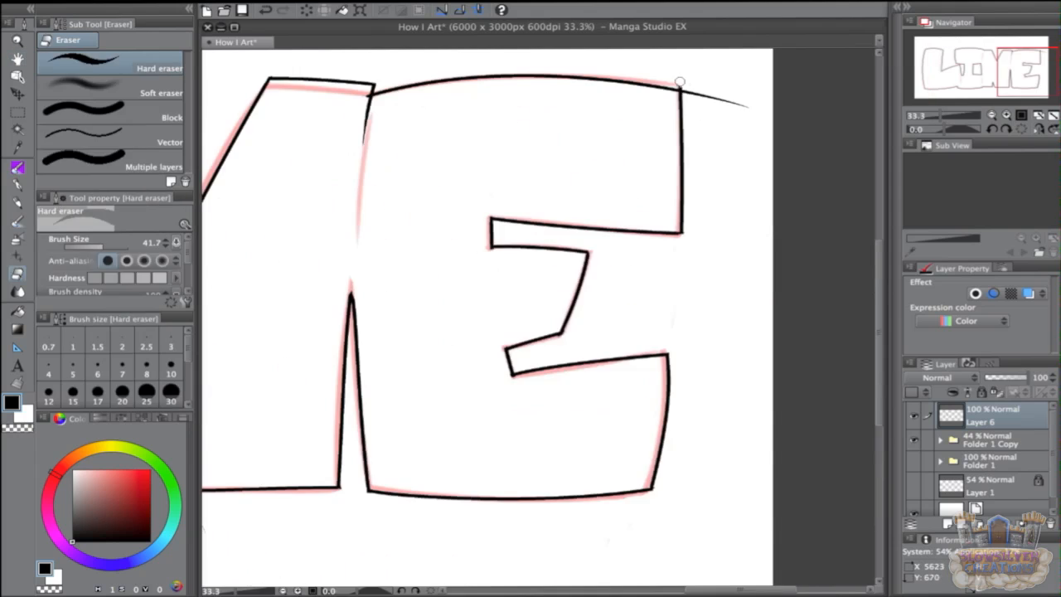
pyautogui.moveTo(683, 86); pyautogui.dragTo(747, 108)
# - Ink the short dividing lines between the joined letters with the G-pen
pyautogui.moveTo(498, 232); pyautogui.dragTo(716, 294)
pyautogui.press('p')
pyautogui.moveTo(588, 162); pyautogui.dragTo(577, 306)
pyautogui.scroll(-5, 408, 294)
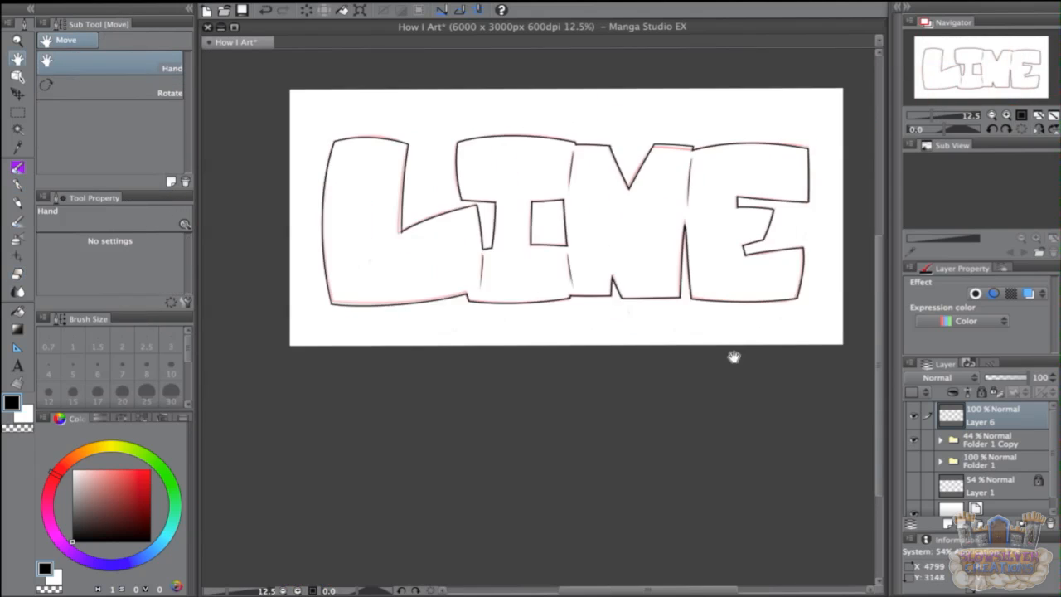